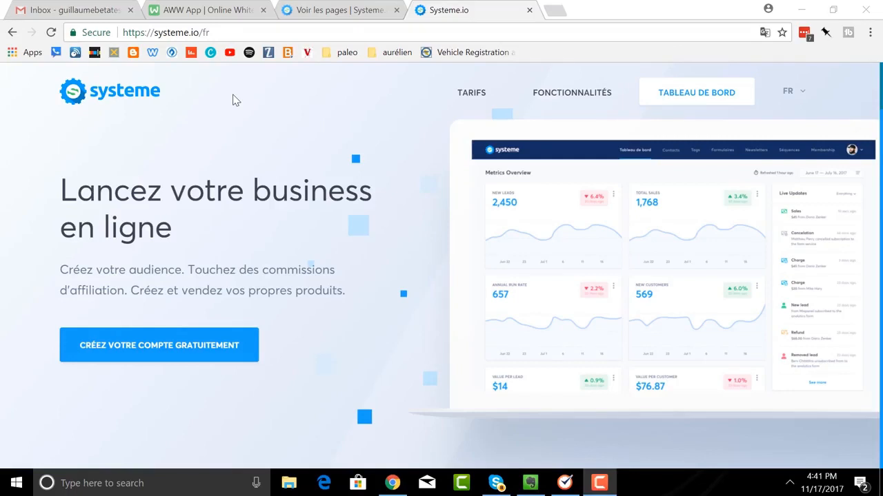
Switch to the AWW whiteboard and circle the Youtube, Blog and Facebook labels freehand with the pen.
left_click(201, 11)
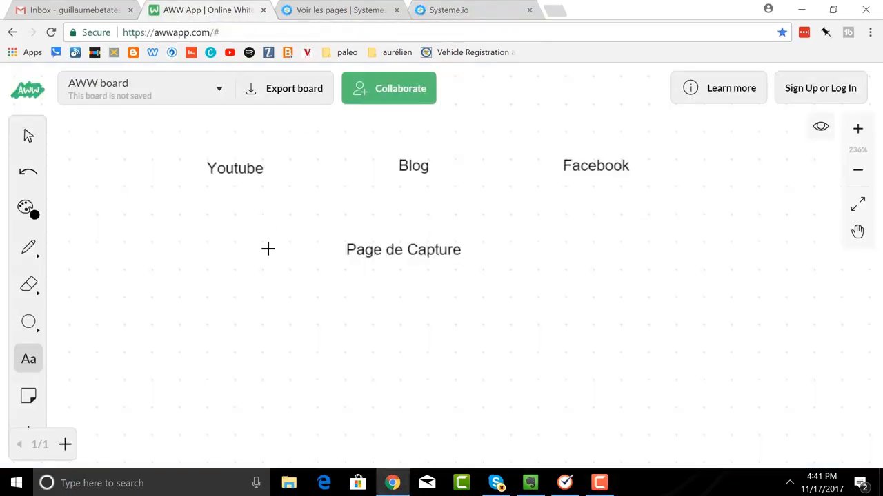
left_click(19, 252)
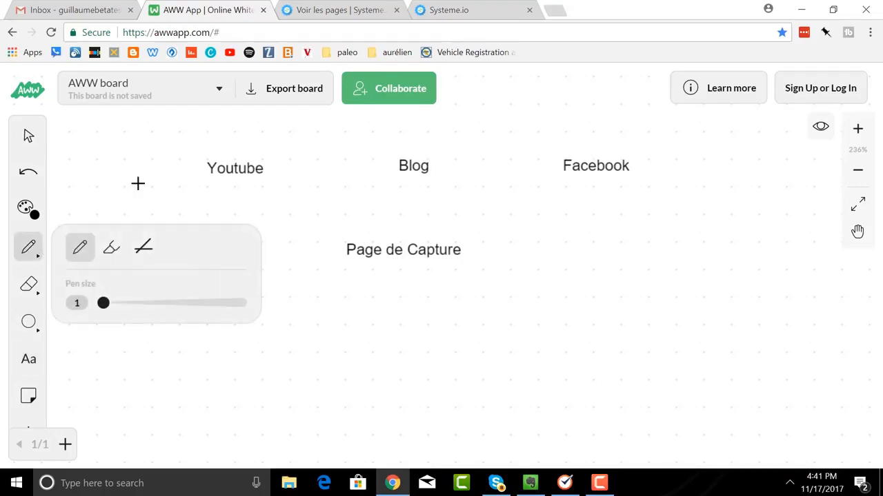
mouse_move(228, 137)
left_mouse_down()
mouse_move(207, 209)
mouse_move(282, 146)
mouse_move(243, 132)
left_mouse_up()
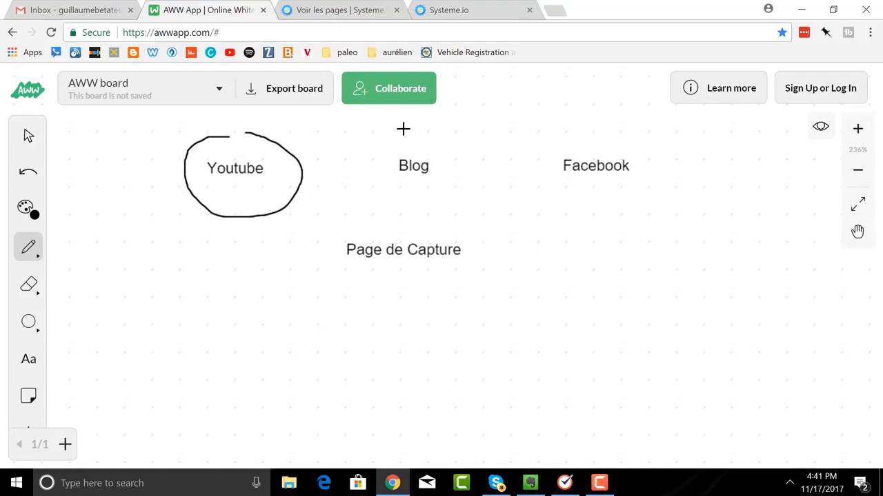
mouse_move(403, 129)
left_mouse_down()
mouse_move(388, 179)
mouse_move(462, 166)
mouse_move(416, 131)
left_mouse_up()
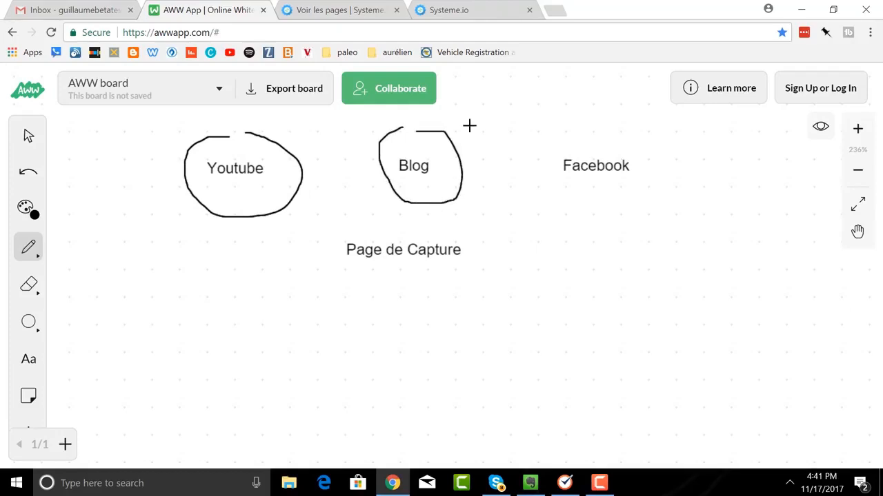
mouse_move(586, 130)
left_mouse_down()
mouse_move(567, 134)
mouse_move(547, 175)
mouse_move(621, 221)
mouse_move(647, 143)
mouse_move(590, 133)
left_mouse_up()
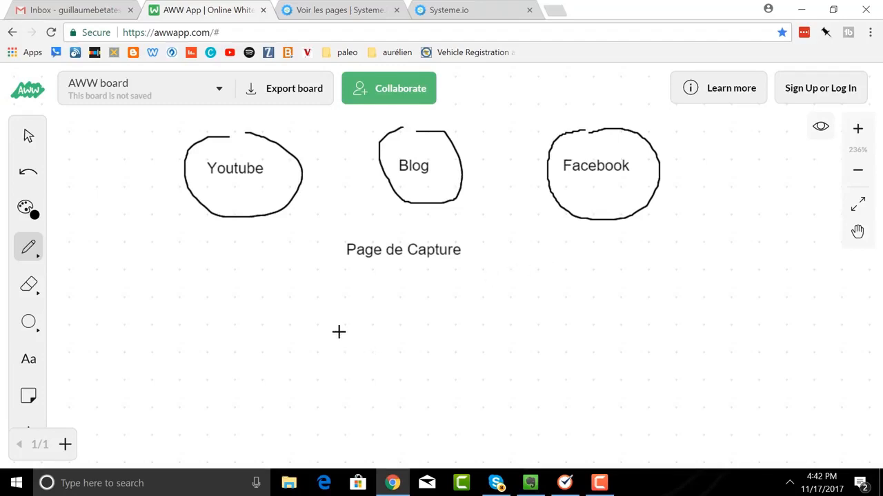
Draw a freehand box around Page de Capture and underline the Youtube, Blog and Facebook labels.
mouse_move(334, 233)
left_mouse_down()
mouse_move(337, 253)
mouse_move(409, 282)
mouse_move(484, 281)
left_mouse_up()
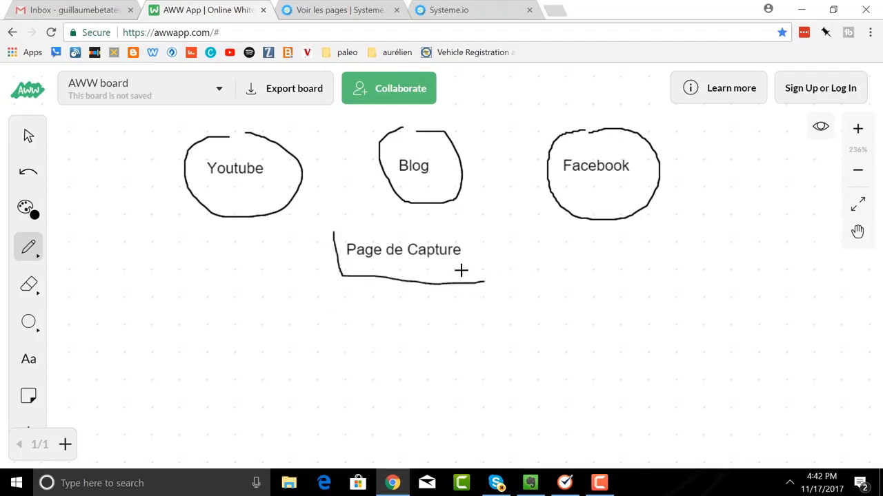
mouse_move(337, 233)
left_mouse_down()
mouse_move(463, 228)
mouse_move(493, 280)
left_mouse_up()
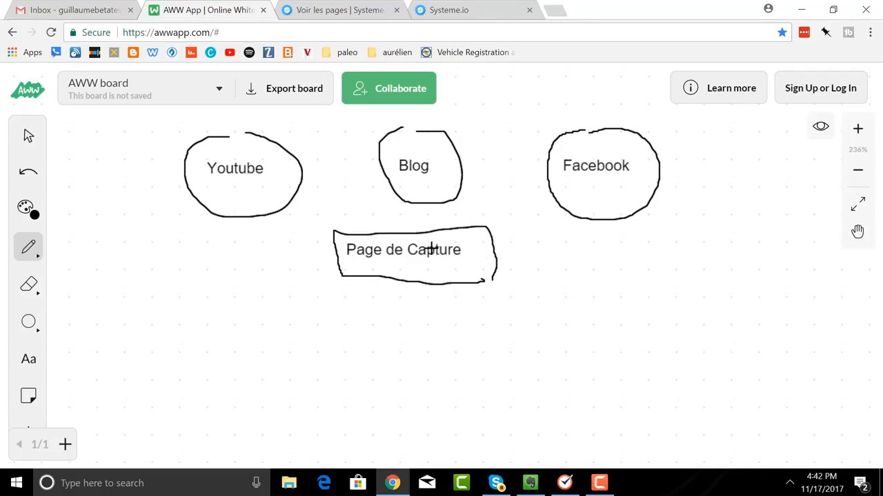
left_click_drag(216, 185, 262, 186)
left_click_drag(405, 176, 451, 177)
left_click_drag(568, 181, 649, 178)
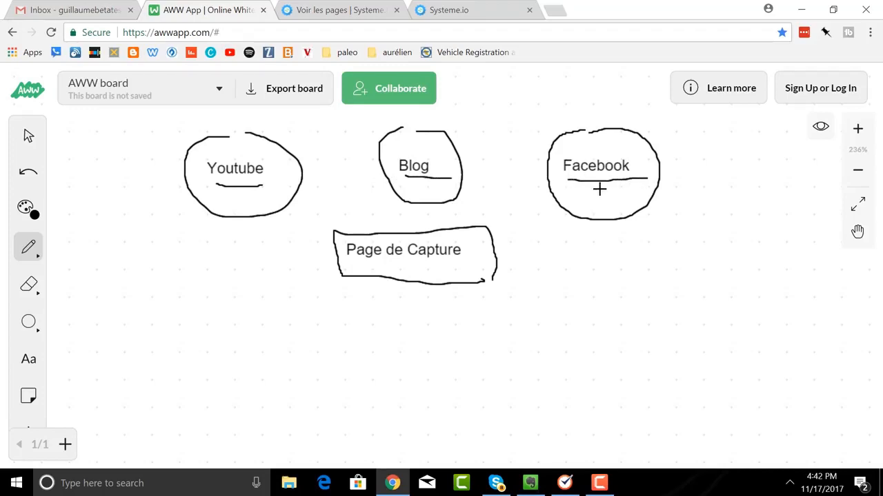
Draw freehand arrows from Facebook, Blog and Youtube to the Page de Capture box.
mouse_move(599, 189)
left_mouse_down()
mouse_move(508, 234)
mouse_move(544, 239)
left_mouse_up()
mouse_move(421, 189)
left_mouse_down()
mouse_move(431, 228)
mouse_move(406, 218)
mouse_move(431, 229)
left_mouse_up()
left_click_drag(435, 230, 451, 214)
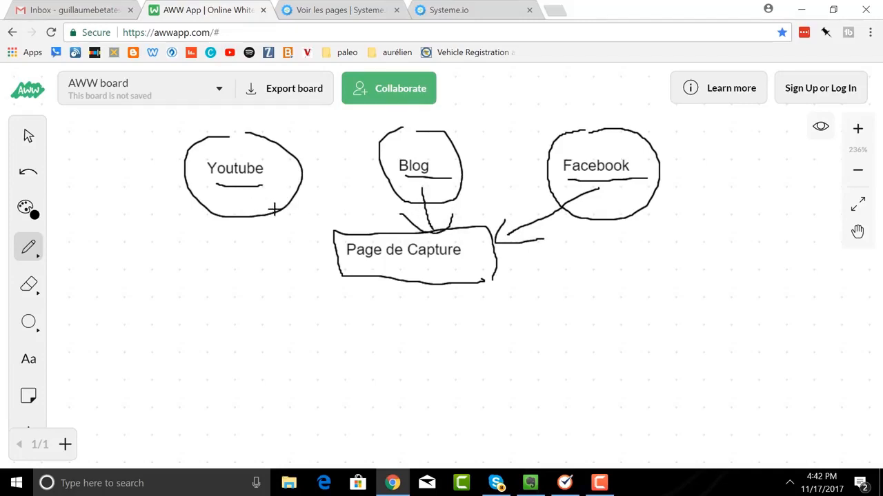
mouse_move(256, 198)
left_mouse_down()
mouse_move(351, 231)
mouse_move(301, 241)
left_mouse_up()
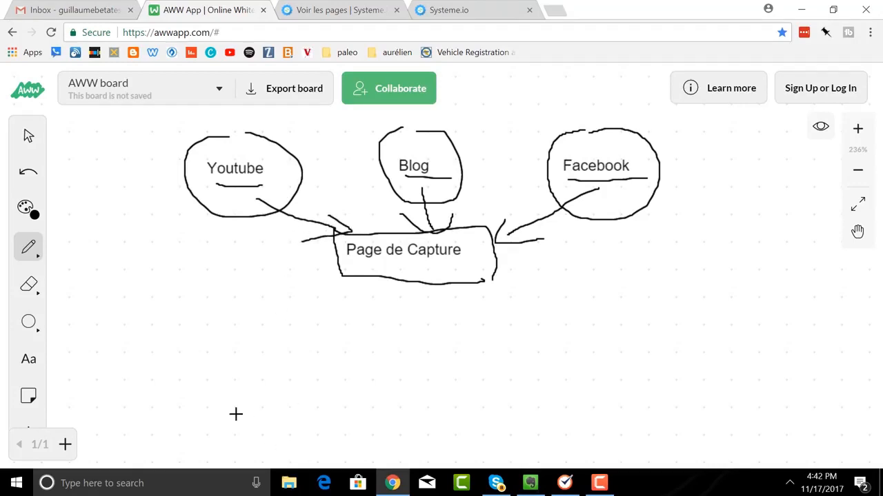
Add the text "Liste emails" below the Page de Capture box.
left_click(29, 365)
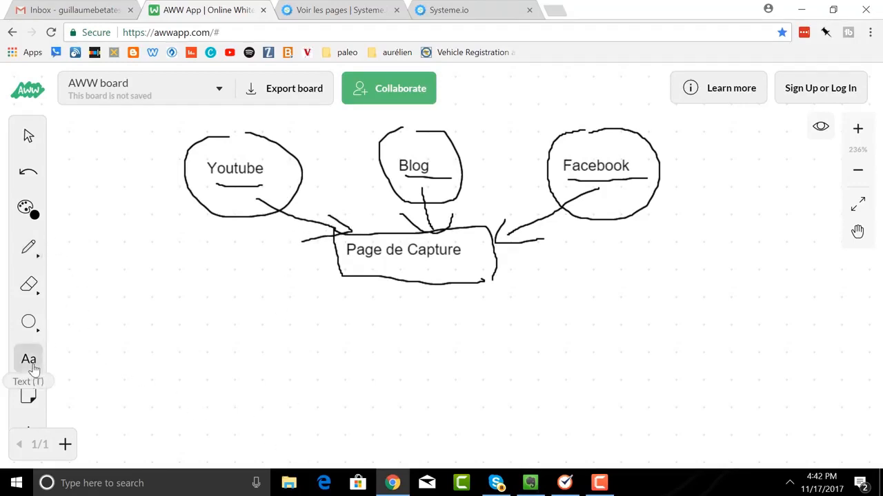
left_click(373, 347)
type("Liste ")
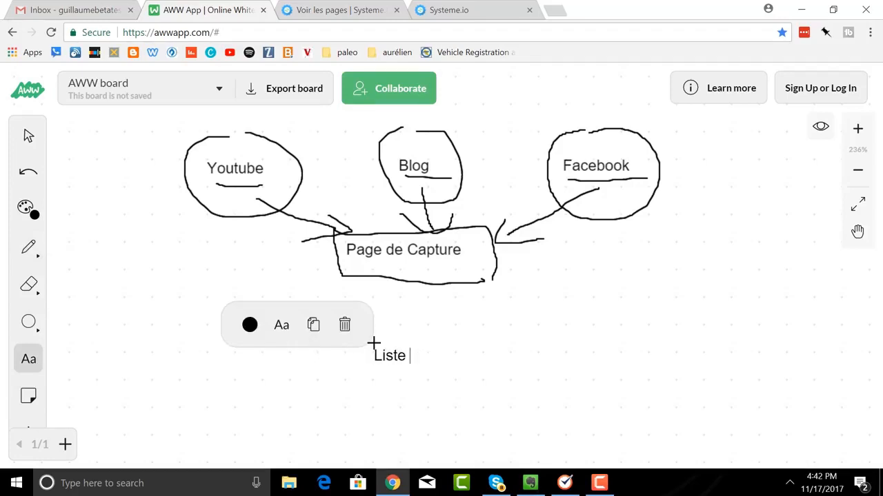
type("emails")
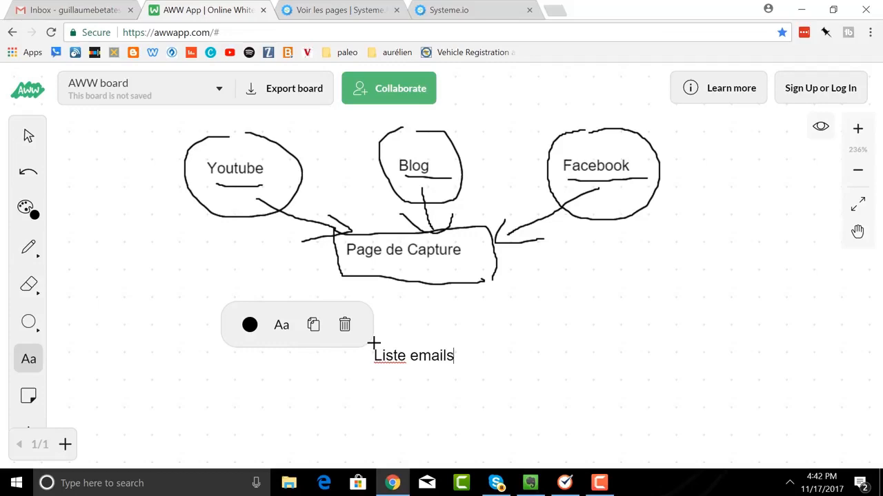
left_click(521, 337)
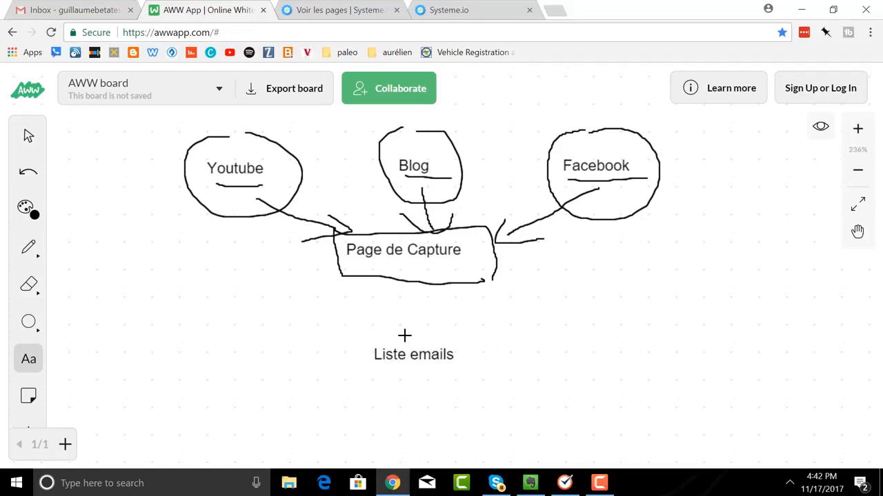
Draw a pen line leading away from the Page de Capture box and handwrite "Syst" at its end.
left_click(500, 266)
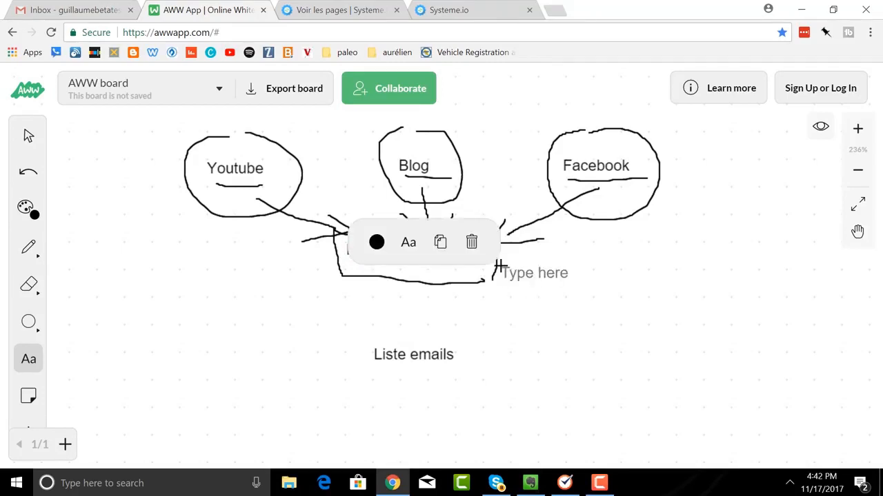
left_click(28, 247)
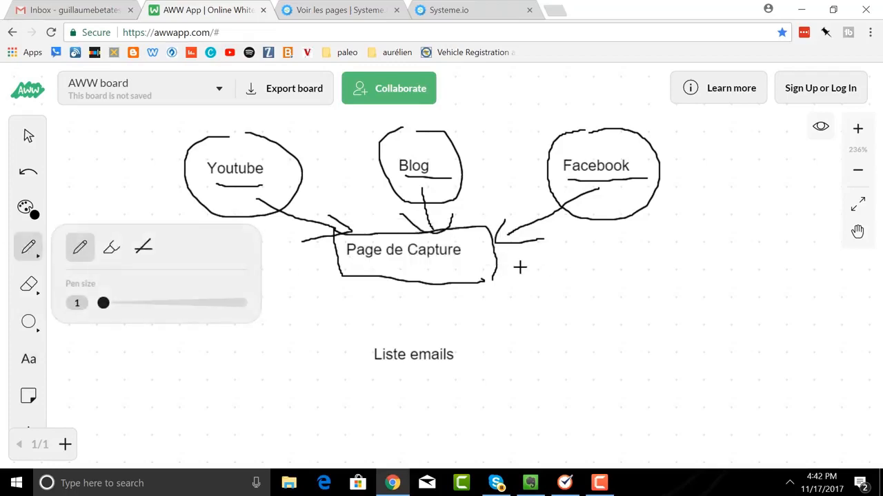
mouse_move(507, 265)
left_mouse_down()
mouse_move(664, 266)
mouse_move(667, 274)
left_mouse_up()
mouse_move(701, 250)
left_mouse_down()
mouse_move(686, 257)
mouse_move(680, 284)
mouse_move(718, 284)
mouse_move(722, 306)
left_mouse_up()
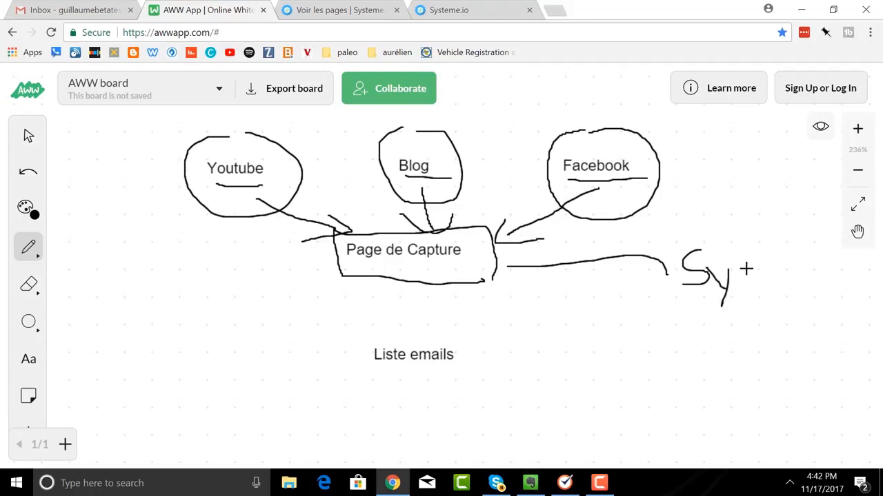
left_click_drag(754, 267, 737, 294)
mouse_move(761, 234)
left_mouse_down()
mouse_move(768, 290)
mouse_move(787, 263)
left_mouse_up()
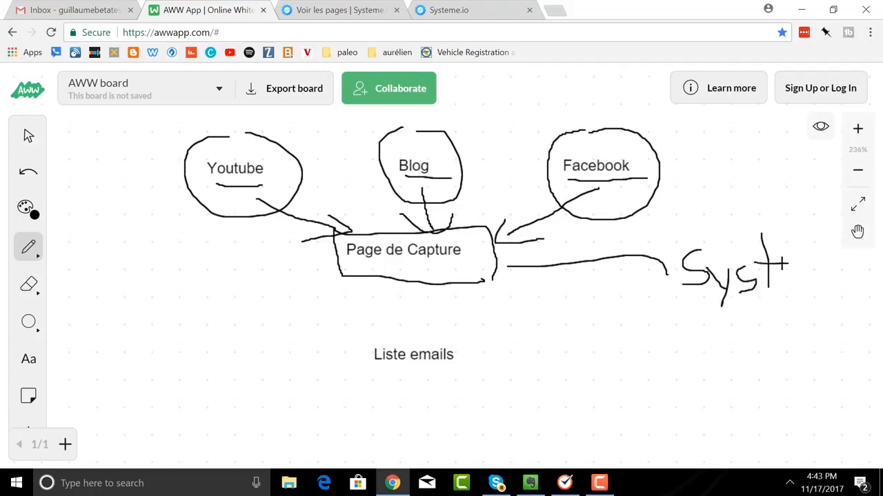
Switch to Systeme.io and view the dashboard and the Pages de capture list, comparing them with the whiteboard diagram.
left_click(330, 12)
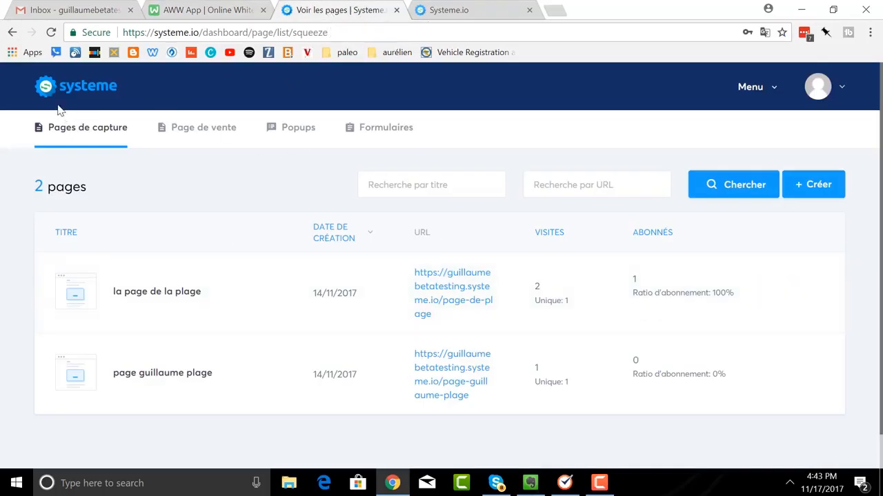
left_click(73, 91)
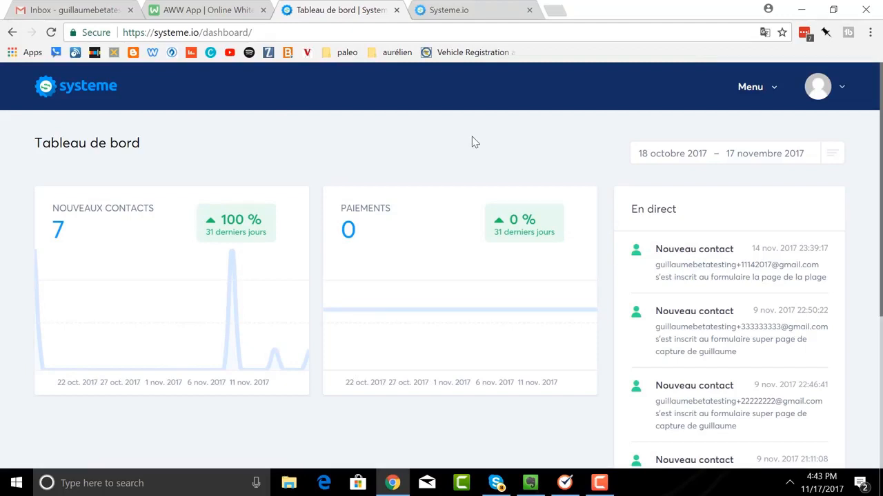
left_click(755, 97)
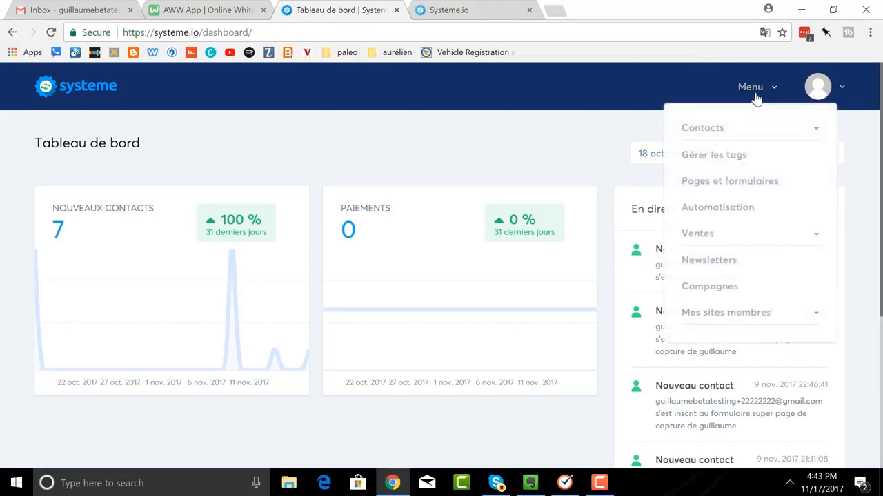
left_click(739, 185)
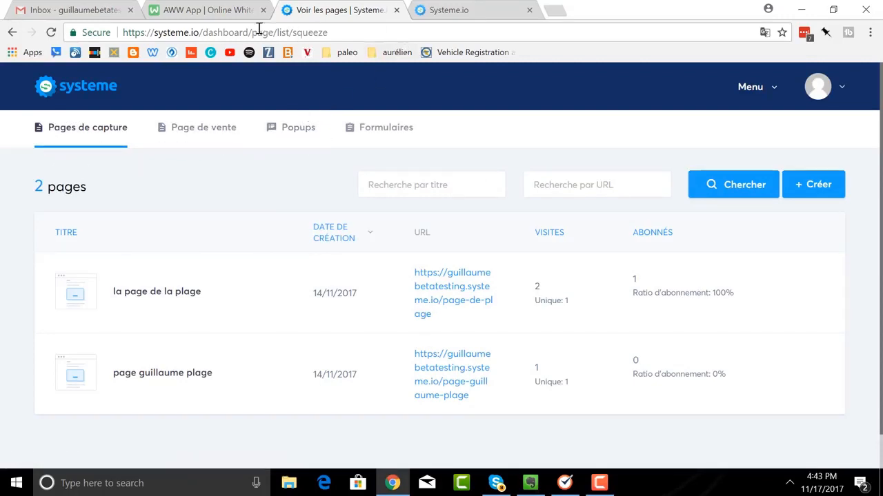
left_click(222, 14)
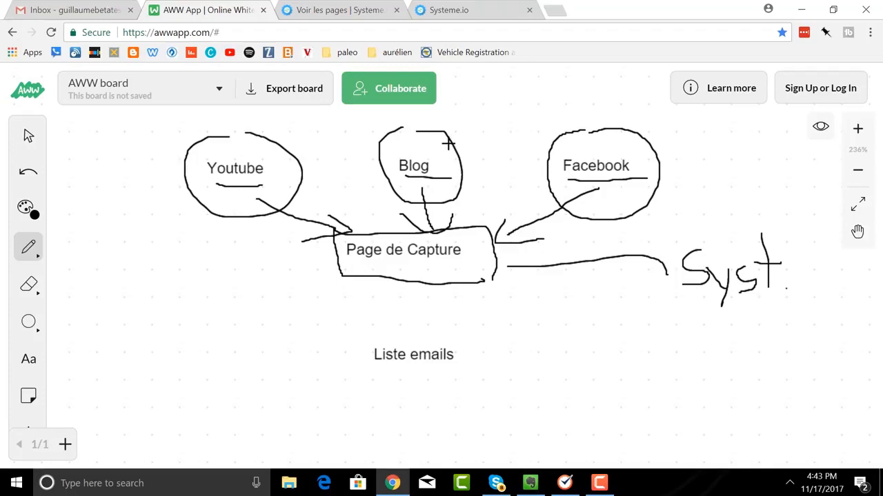
left_click(356, 17)
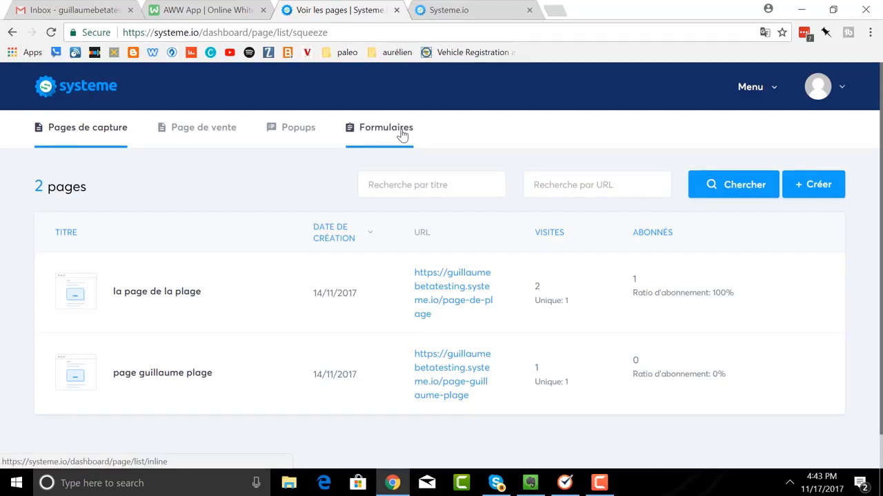
Return to the AWW whiteboard, retrace the Page de Capture box, and draw an arrow from it to a new box around Liste emails.
left_click(218, 16)
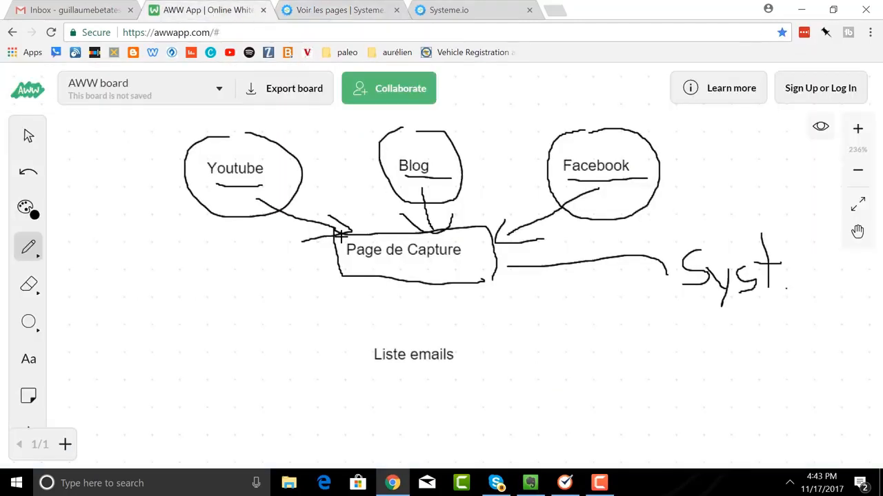
mouse_move(335, 235)
left_mouse_down()
mouse_move(345, 279)
mouse_move(494, 281)
mouse_move(491, 226)
mouse_move(338, 229)
mouse_move(341, 241)
left_mouse_up()
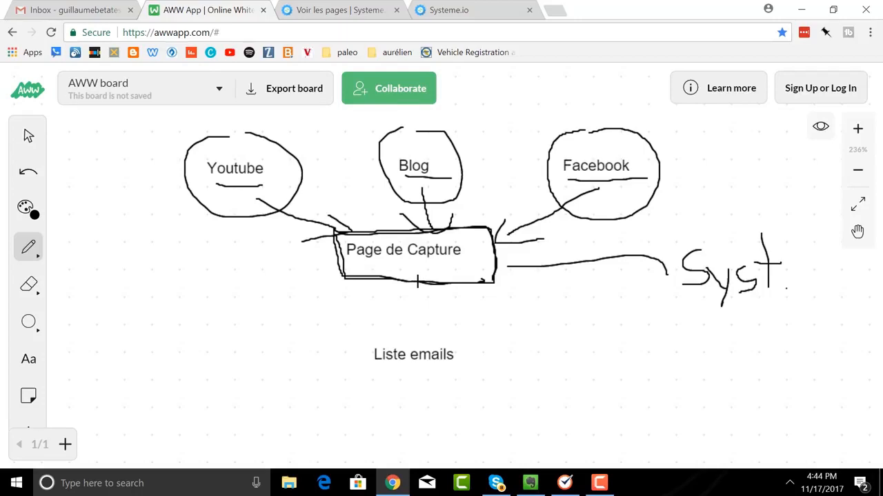
mouse_move(417, 280)
left_mouse_down()
mouse_move(424, 333)
mouse_move(442, 318)
left_mouse_up()
mouse_move(350, 337)
left_mouse_down()
mouse_move(369, 382)
mouse_move(469, 387)
mouse_move(475, 344)
mouse_move(350, 333)
mouse_move(350, 341)
left_mouse_up()
Switch to Systeme.io, open the list of all contacts and look through the captured e-mail entries.
left_click(326, 11)
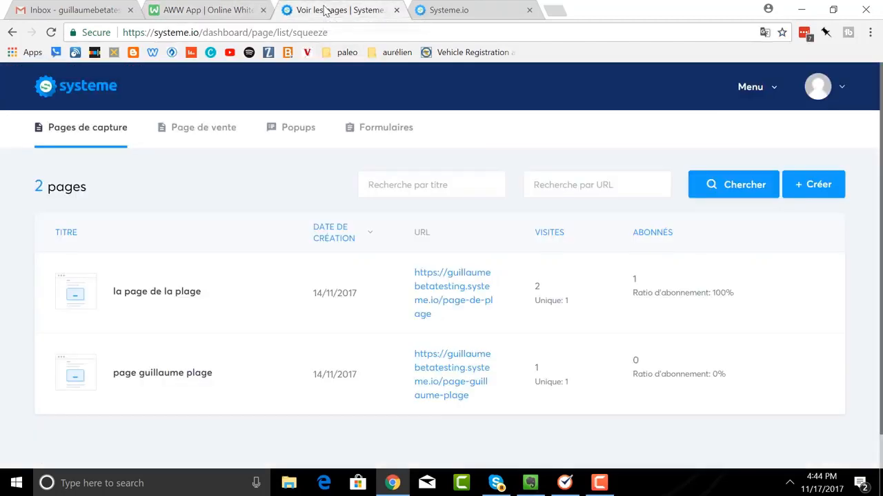
left_click(748, 94)
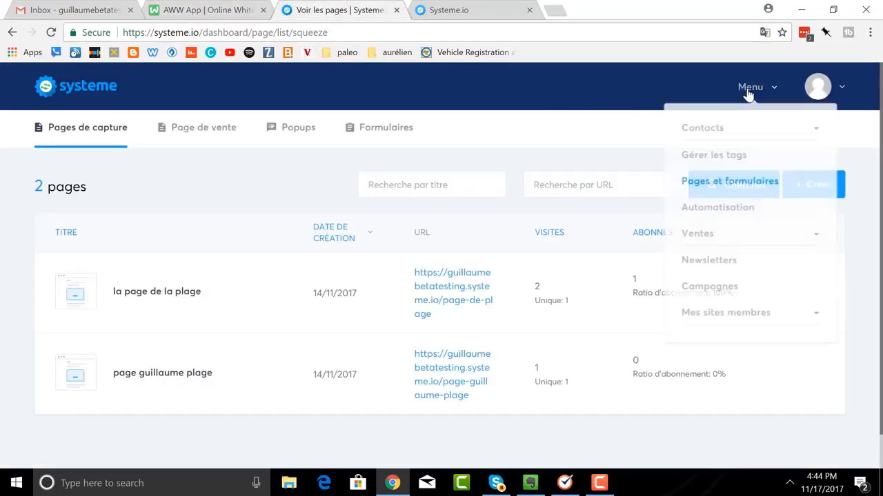
left_click(719, 133)
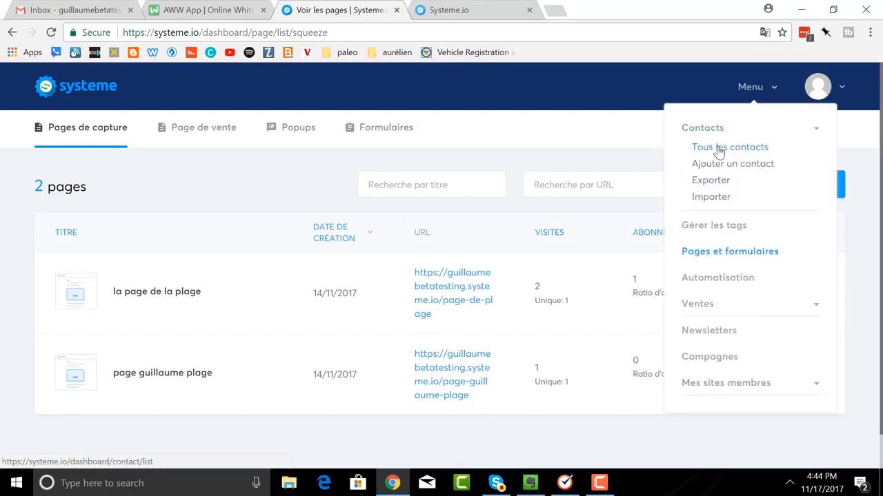
left_click(721, 146)
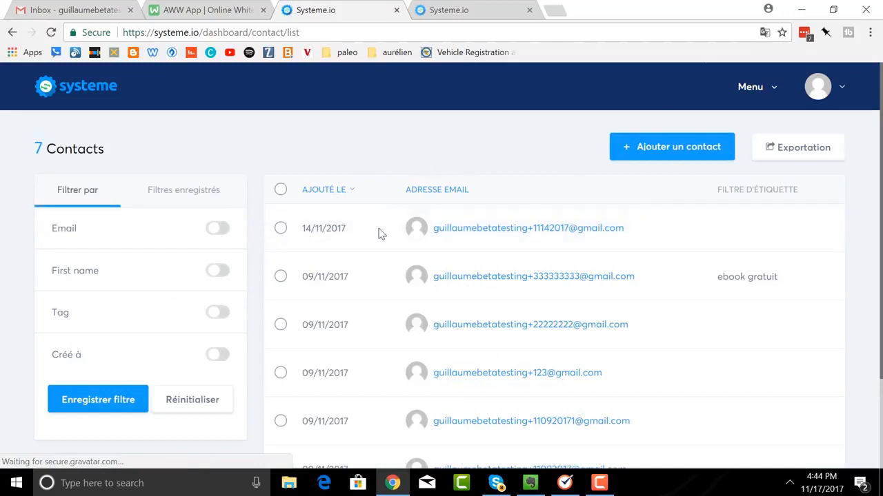
scroll(507, 231, "down", 3)
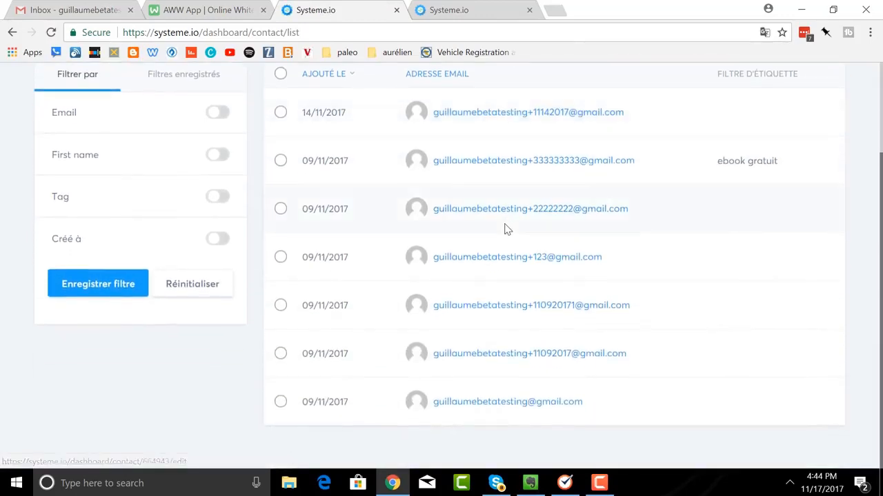
scroll(506, 231, "up", 3)
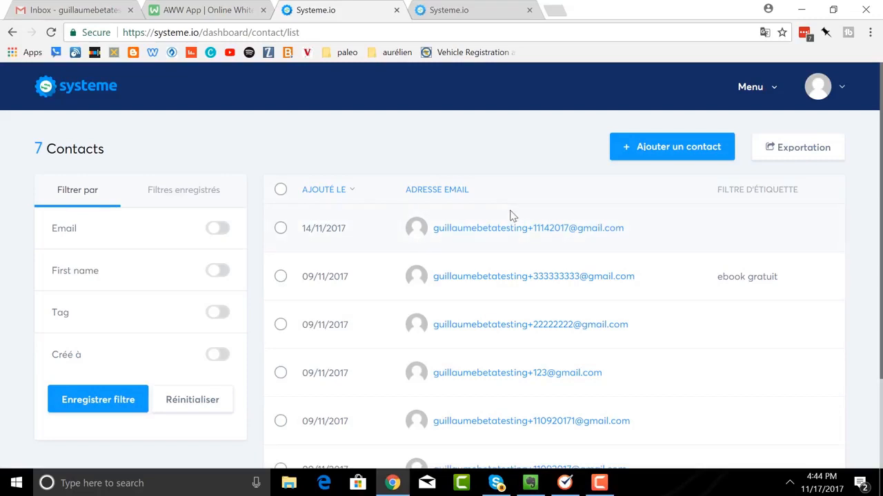
scroll(511, 213, "down", 1)
scroll(511, 213, "up", 1)
Switch back to the AWW whiteboard and zoom out to 154% to view the whole diagram.
left_click(174, 15)
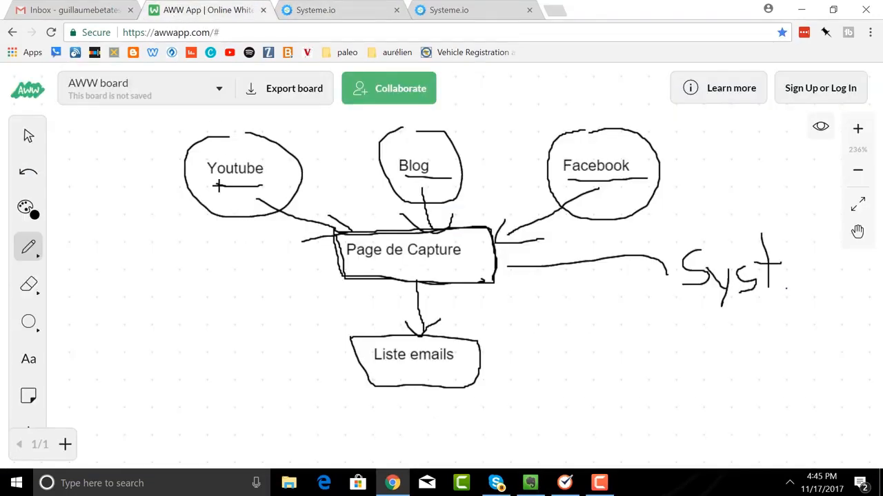
scroll(265, 242, "up", 2)
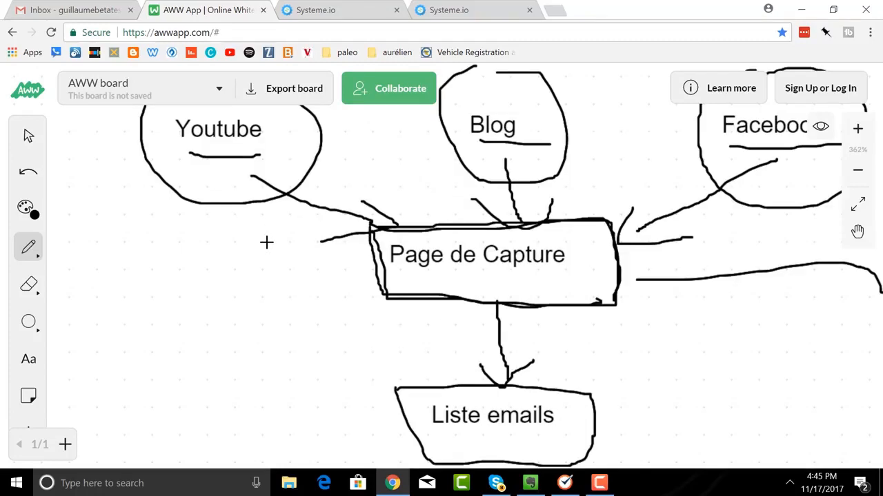
scroll(266, 240, "down", 2)
scroll(262, 239, "down", 2)
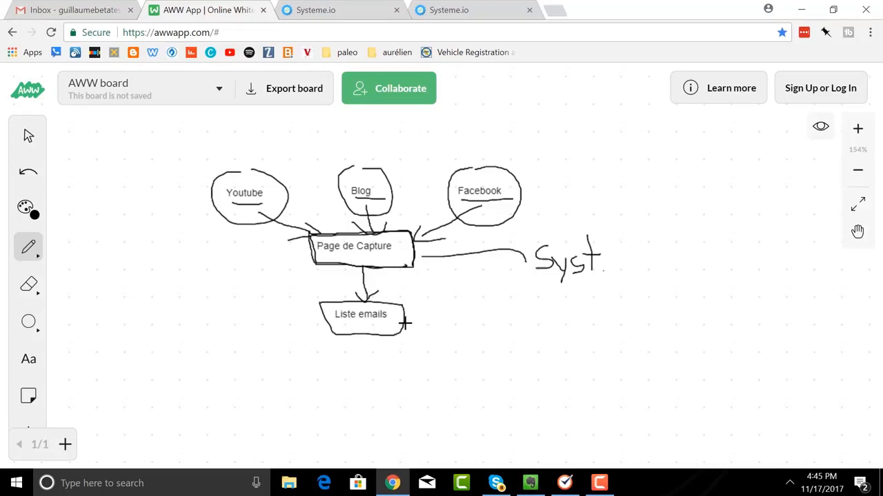
Draw a line out from the Liste emails box and handwrite "Syst" at its end.
left_click_drag(404, 321, 577, 340)
mouse_move(592, 321)
left_mouse_down()
mouse_move(585, 359)
mouse_move(613, 334)
mouse_move(599, 340)
left_mouse_up()
mouse_move(629, 289)
left_mouse_down()
mouse_move(640, 342)
mouse_move(660, 318)
left_mouse_up()
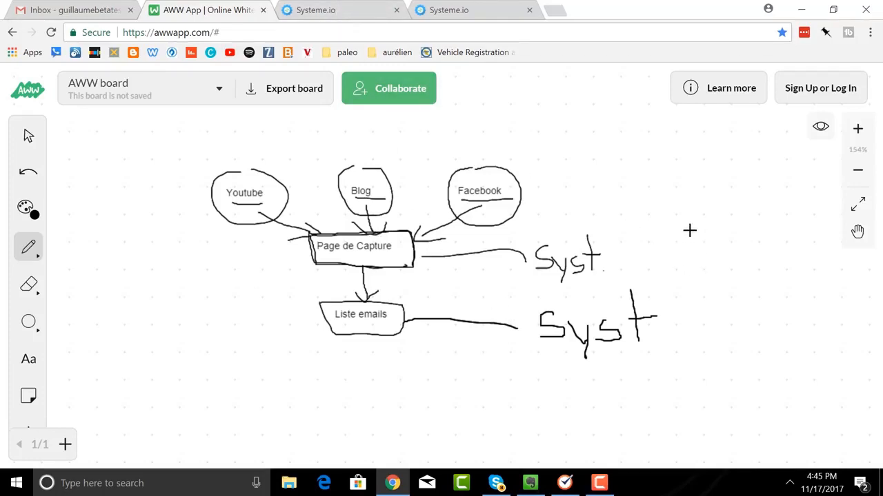
Add the text "TAGS" in the empty area beside the diagram, beyond the Facebook circle.
left_click(54, 352)
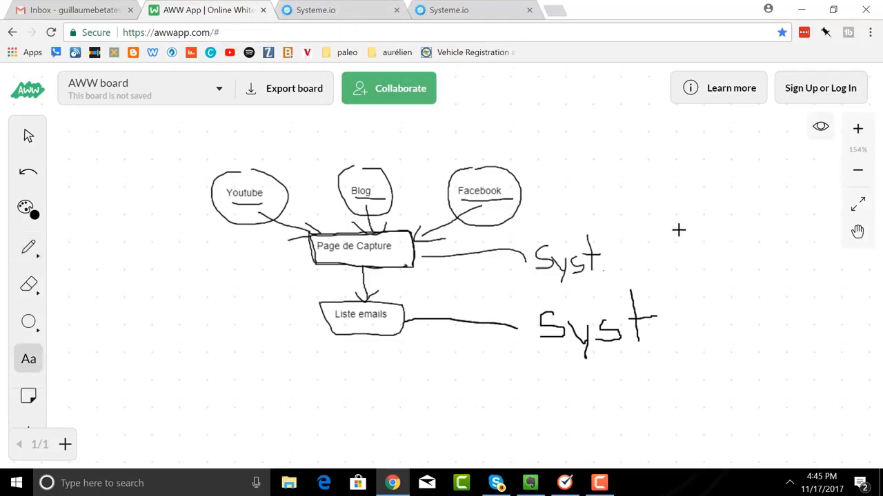
left_click(678, 225)
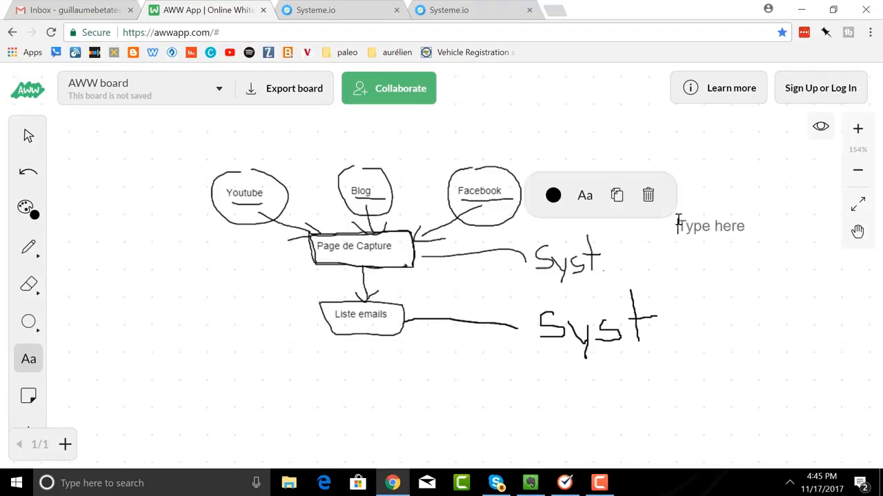
type("TGA")
key("BackSpace")
key("BackSpace")
key("BackSpace")
type("TAG")
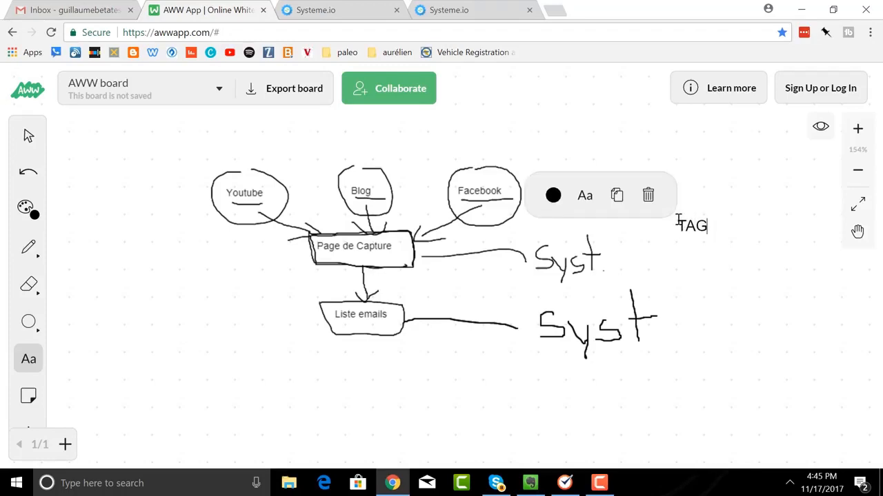
type("S")
left_click(705, 310)
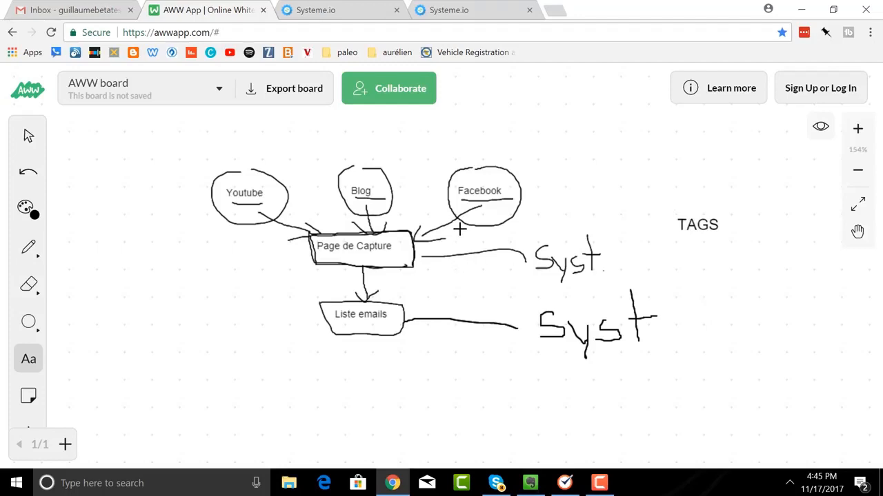
Draw two freehand circles around the TAGS label with the pen.
left_click(675, 200)
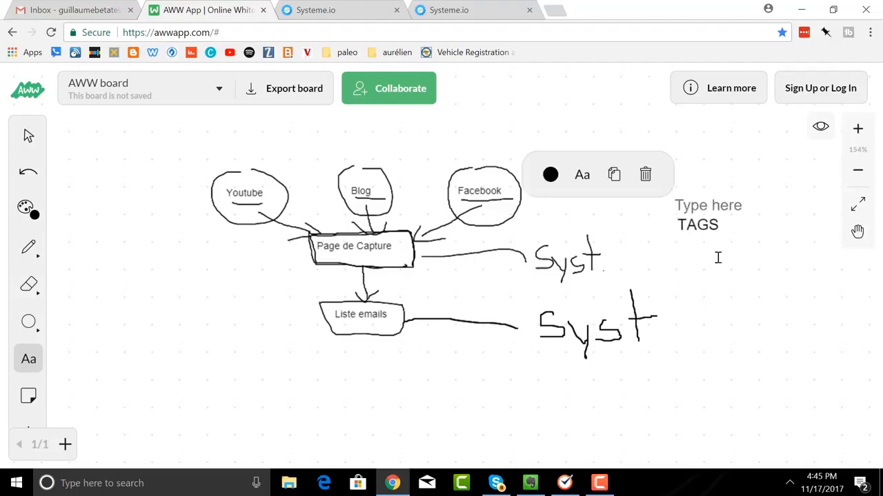
left_click(29, 250)
mouse_move(670, 200)
left_mouse_down()
mouse_move(742, 240)
mouse_move(670, 187)
left_mouse_up()
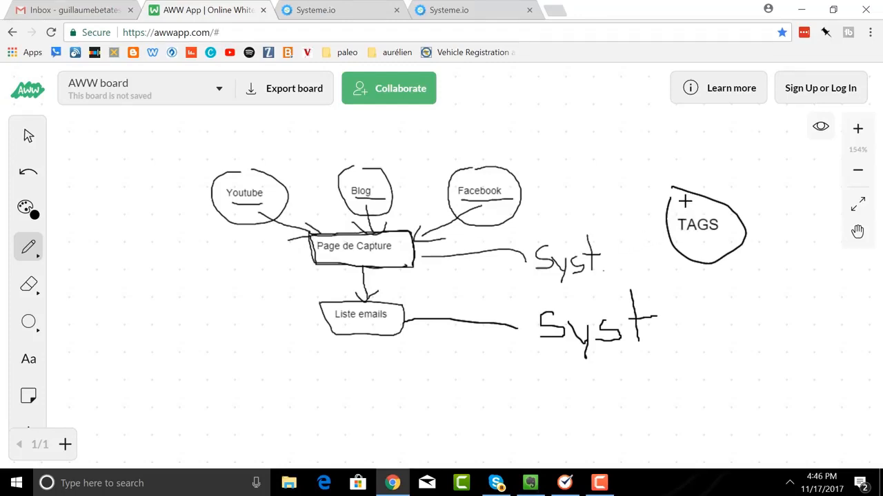
mouse_move(679, 193)
left_mouse_down()
mouse_move(695, 274)
mouse_move(749, 203)
mouse_move(677, 198)
left_mouse_up()
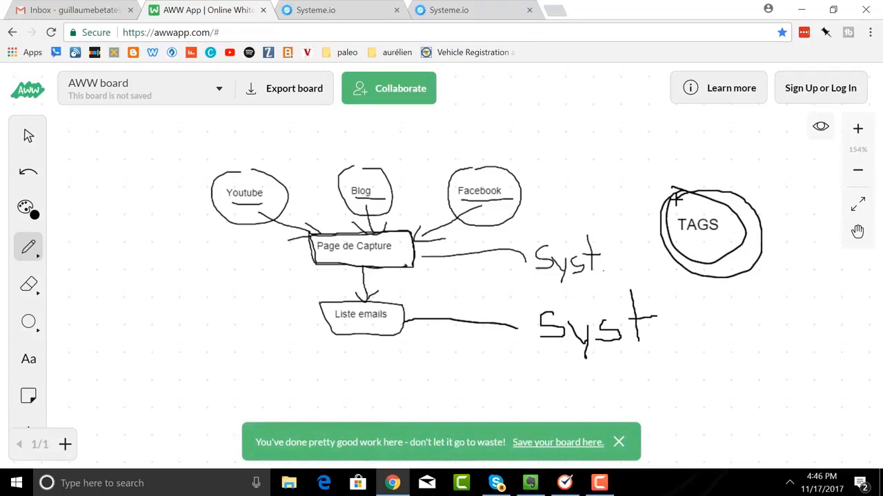
Switch to Systeme.io and look through the contact list and its tag column.
left_click(351, 17)
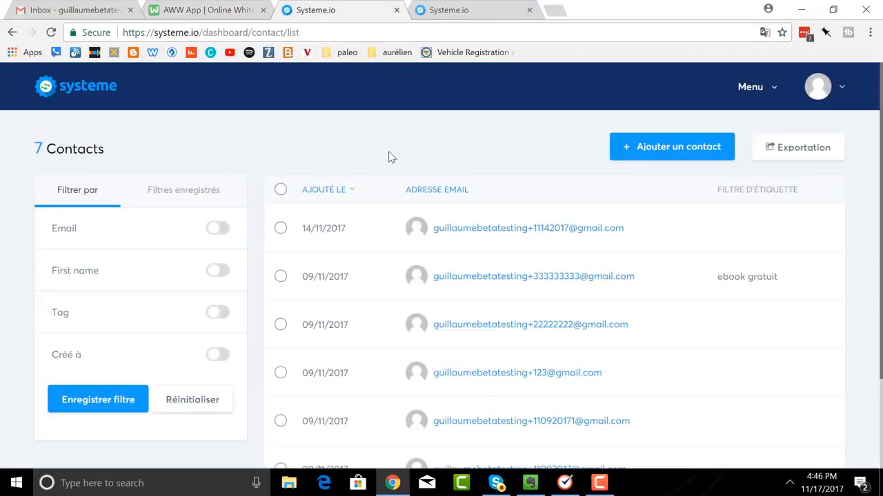
scroll(465, 191, "down", 1)
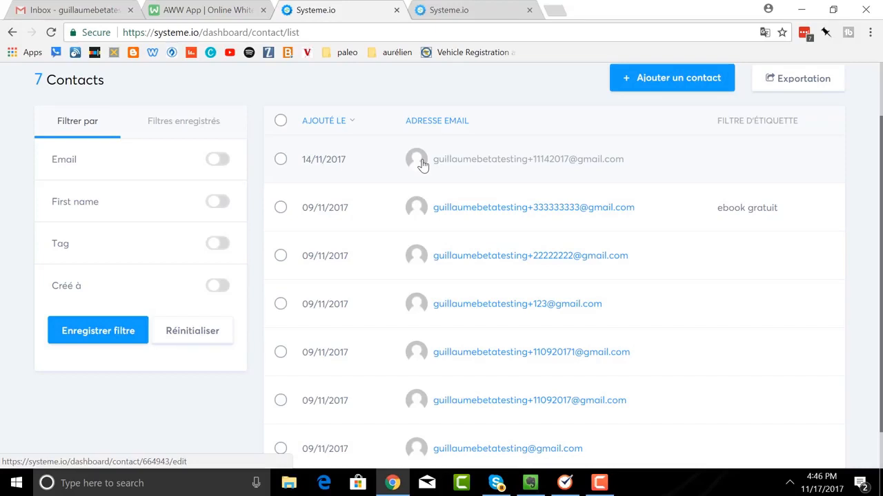
Return to the AWW whiteboard, draw a line up from the TAGS circle and add the text "offre A" above it.
left_click(219, 11)
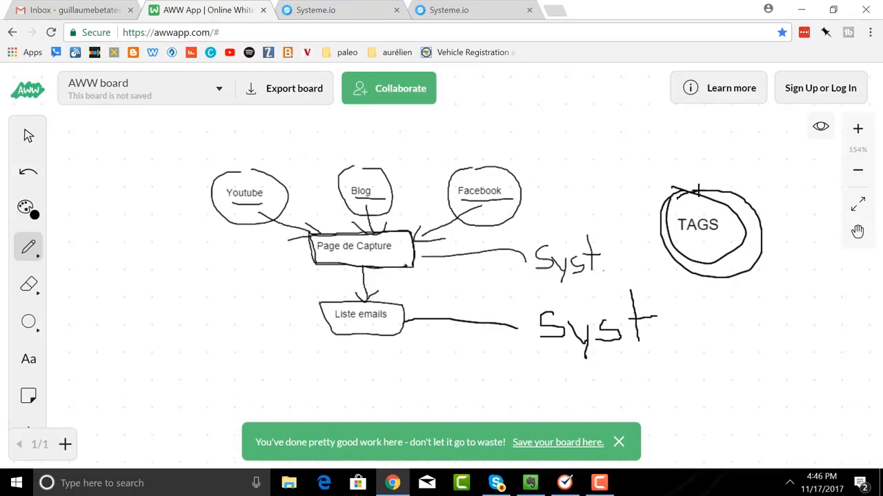
left_click_drag(698, 190, 698, 153)
left_click(28, 359)
left_click(652, 134)
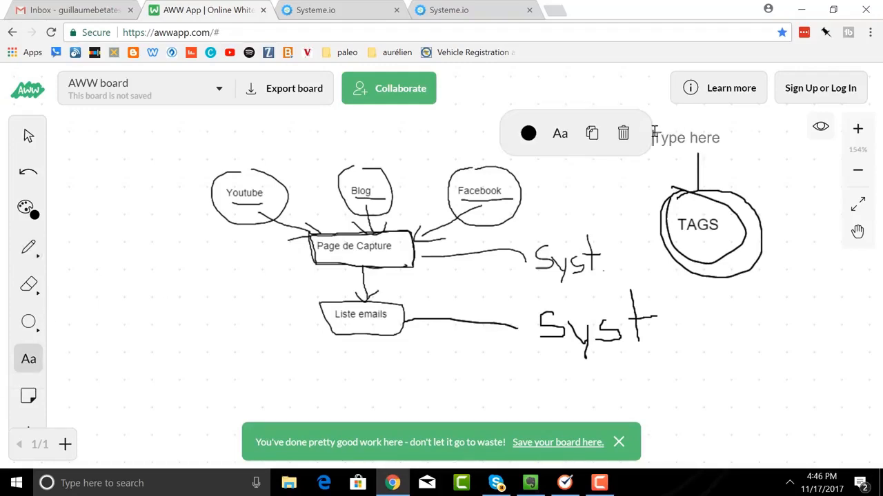
type("offre")
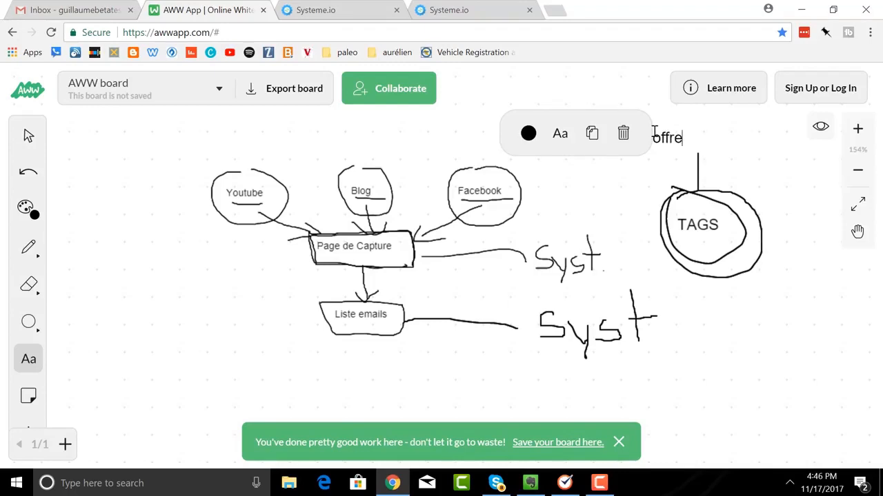
type(" A")
Draw a freehand oval around the "offre A" label with the pen.
scroll(655, 131, "up", 1)
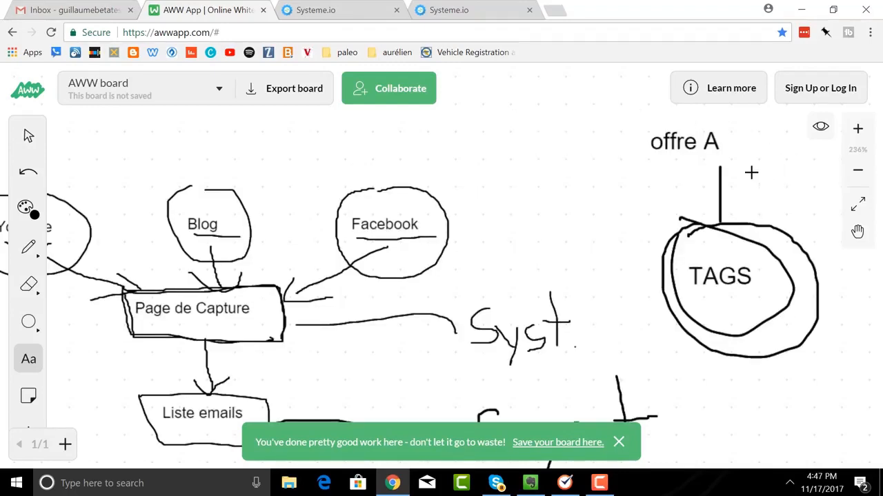
scroll(751, 171, "down", 1)
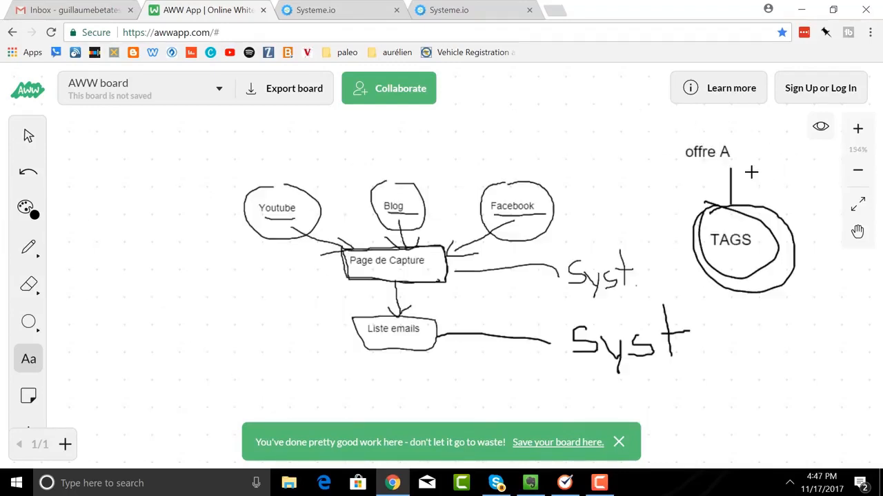
left_click(24, 245)
mouse_move(682, 132)
left_mouse_down()
mouse_move(767, 167)
mouse_move(688, 136)
left_mouse_up()
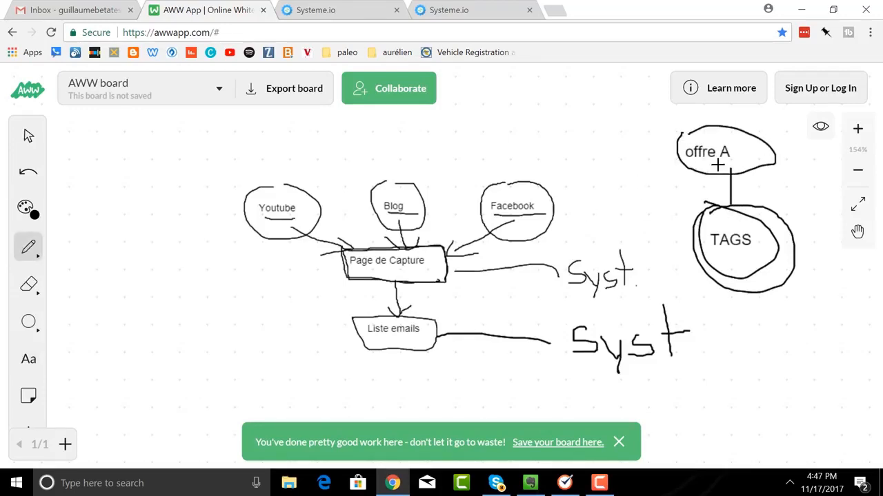
Switch to Systeme.io, review the contacts' tags and open the tag management list.
left_click(350, 15)
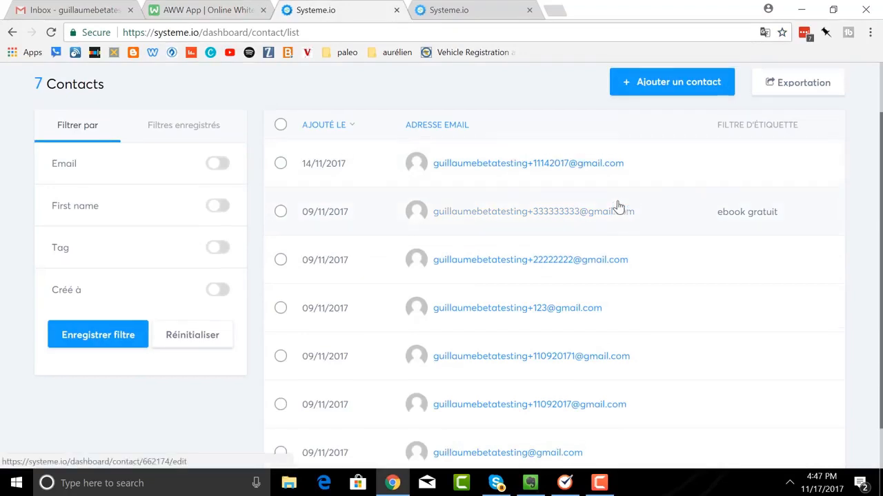
scroll(619, 206, "up", 1)
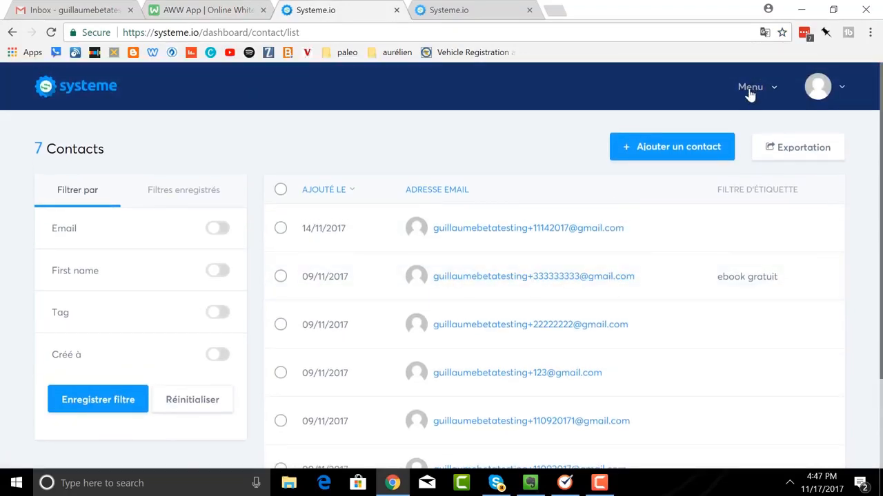
left_click(751, 95)
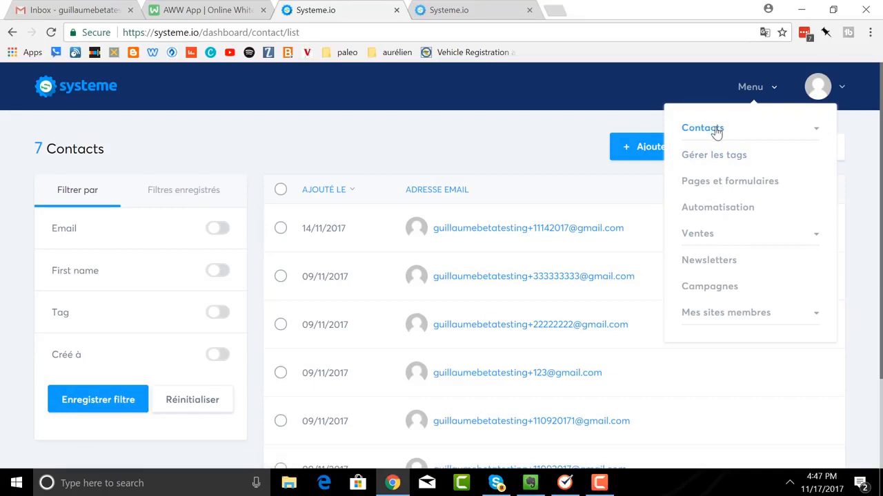
left_click(723, 162)
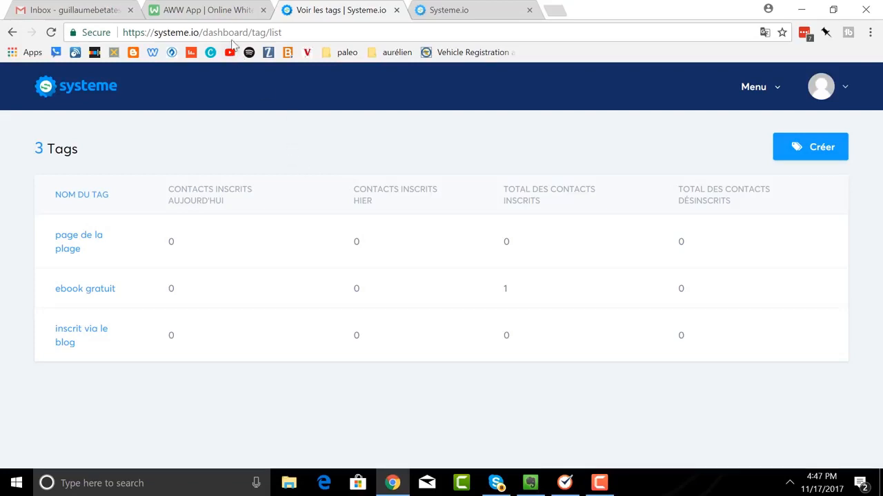
Return to the AWW whiteboard and add the text "newsletter" below the Liste emails box.
left_click(215, 10)
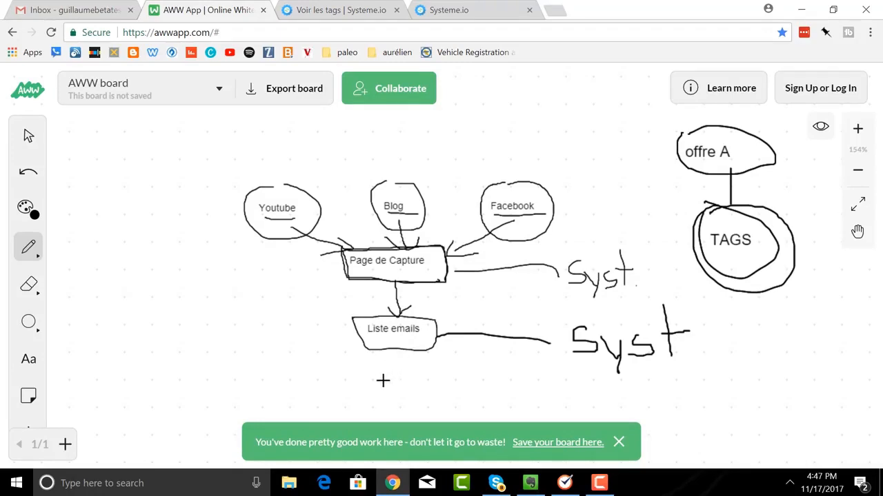
left_click(28, 360)
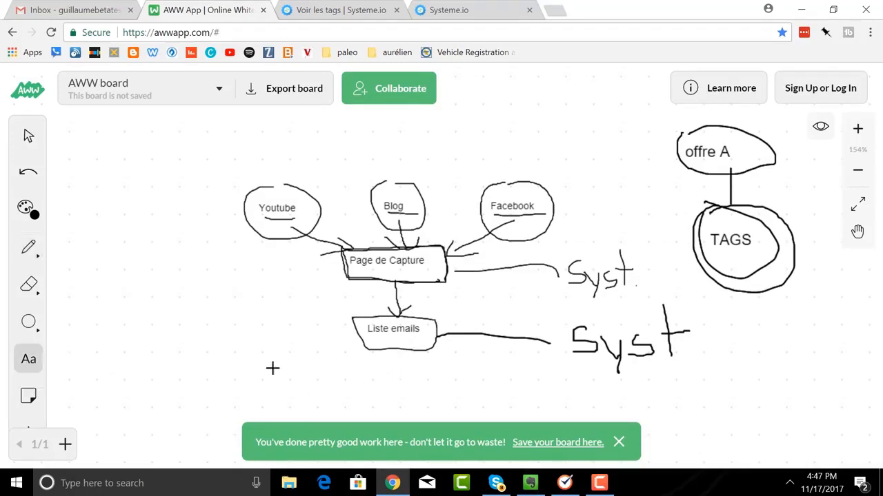
left_click(375, 383)
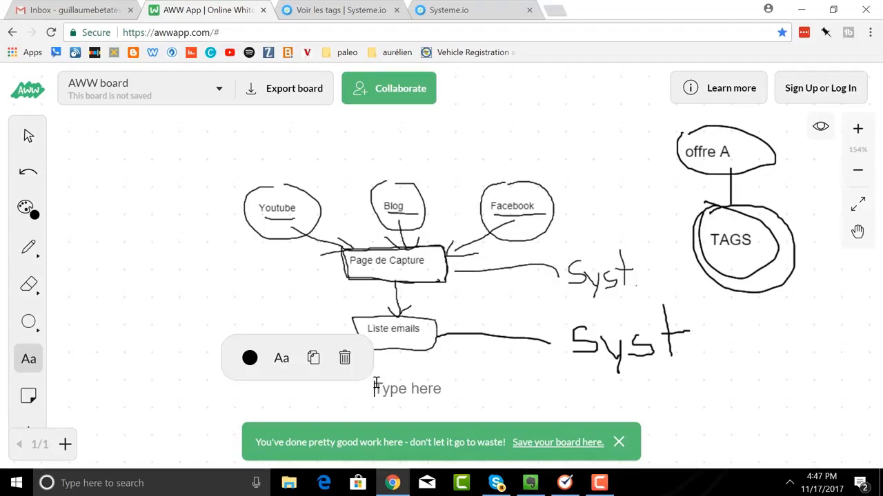
type("newsletter")
left_click(485, 372)
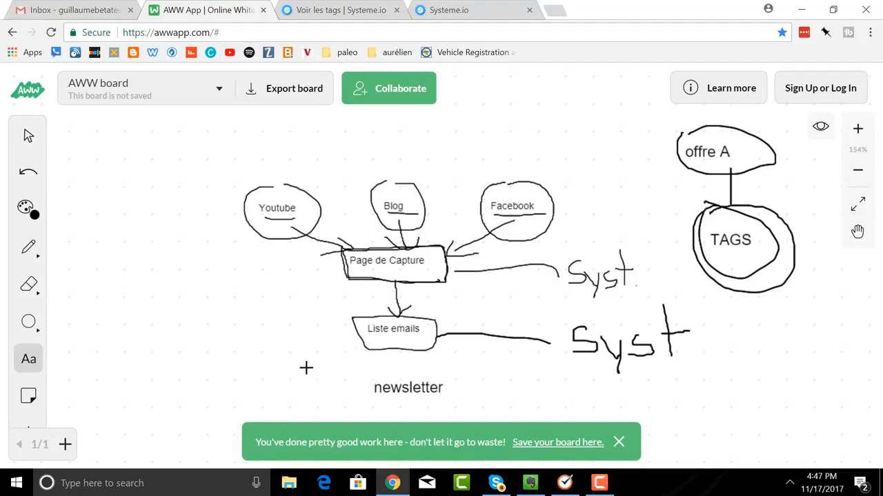
Circle the newsletter label and draw a line from it to a handwritten "Syst.".
left_click(28, 247)
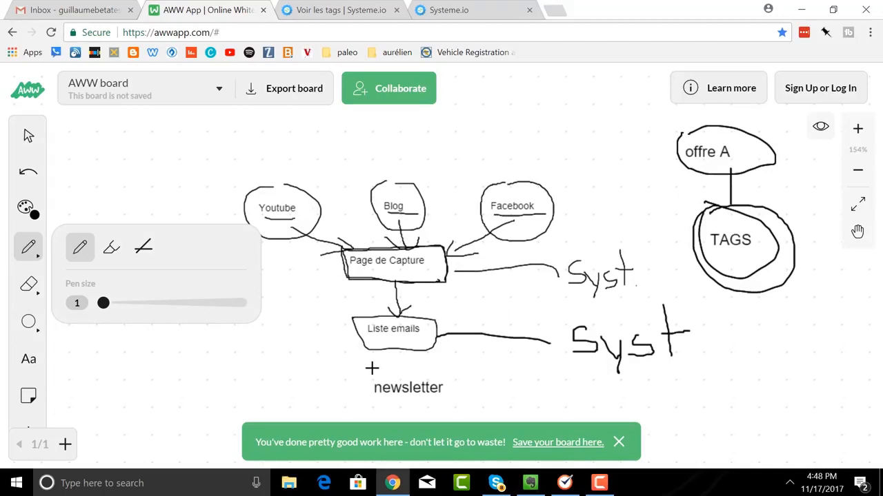
mouse_move(371, 368)
left_mouse_down()
mouse_move(398, 400)
mouse_move(449, 388)
mouse_move(365, 380)
left_mouse_up()
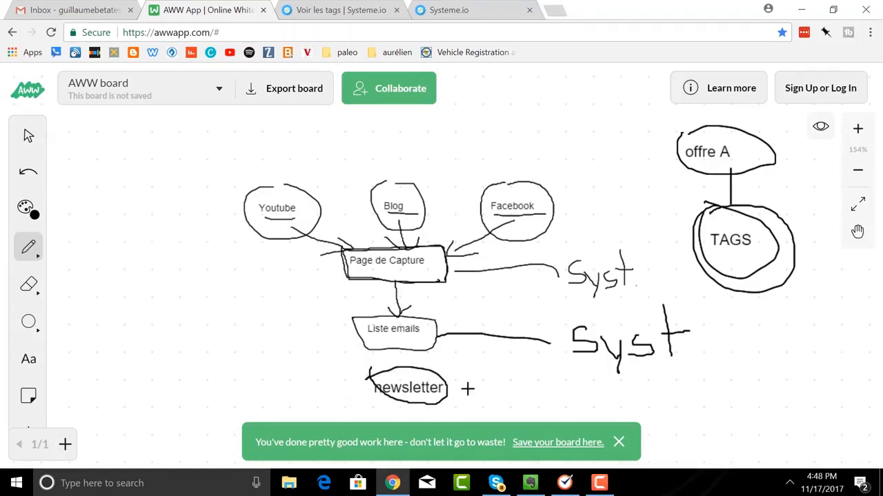
mouse_move(453, 390)
left_mouse_down()
mouse_move(586, 379)
mouse_move(570, 393)
mouse_move(614, 391)
mouse_move(617, 407)
mouse_move(647, 393)
mouse_move(626, 404)
left_mouse_up()
mouse_move(652, 366)
left_mouse_down()
mouse_move(663, 408)
mouse_move(672, 380)
left_mouse_up()
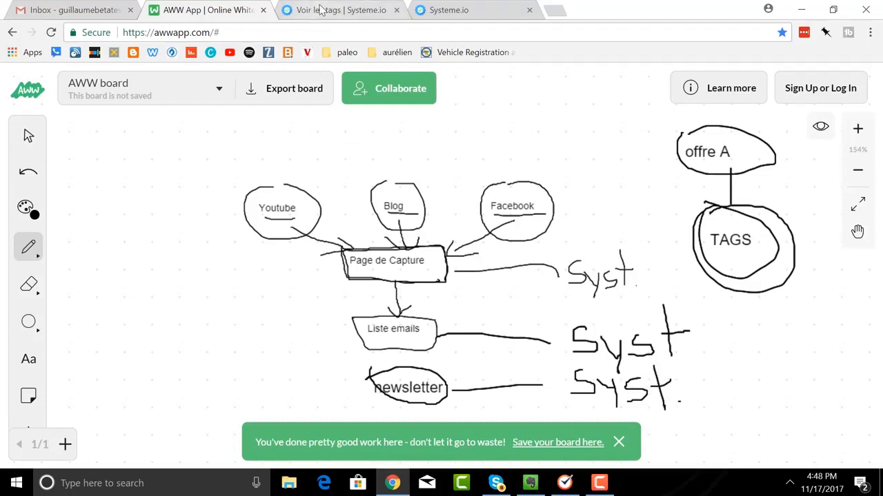
Switch to Systeme.io, open a new newsletter form from the newsletters list and examine its subject, body and tag settings.
left_click(321, 9)
left_click(745, 93)
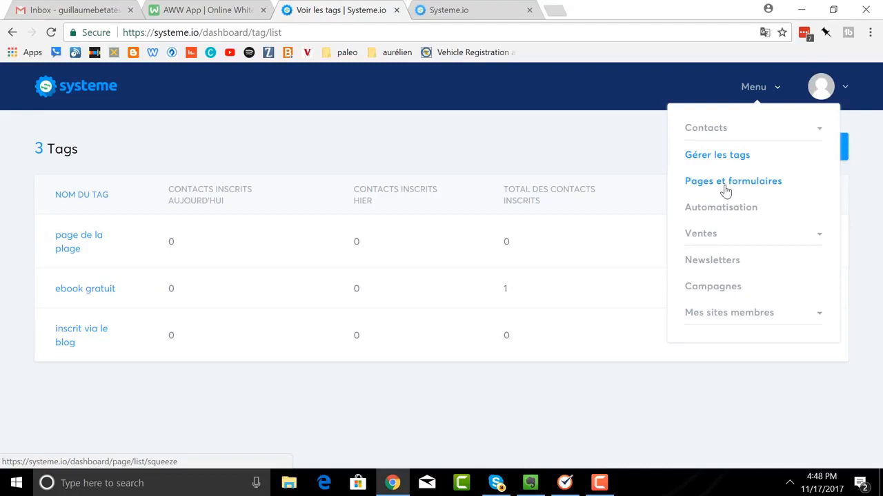
left_click(719, 267)
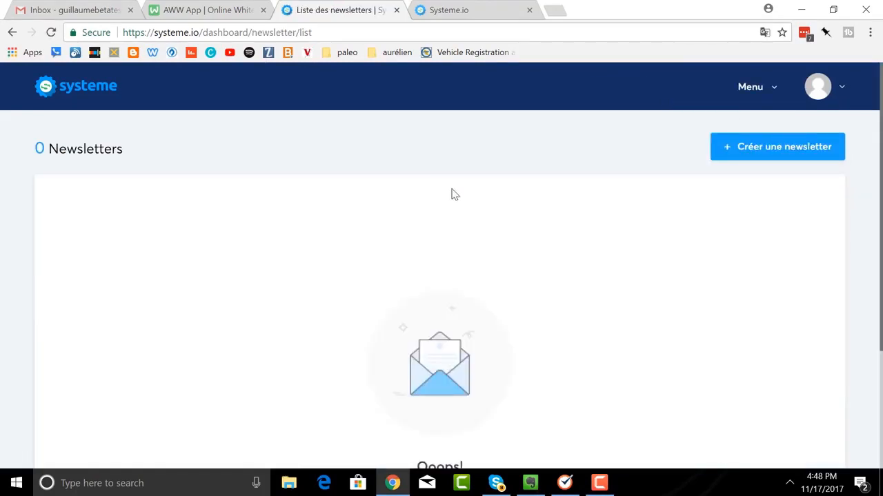
left_click(776, 154)
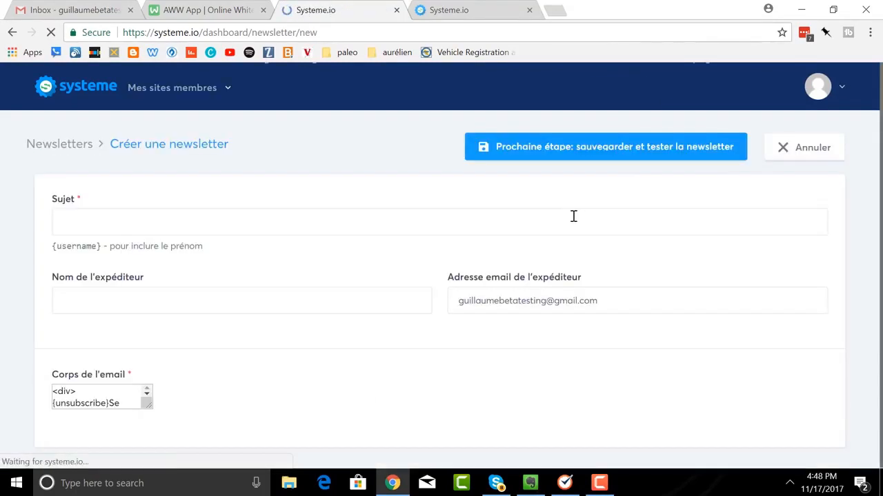
scroll(207, 207, "down", 1)
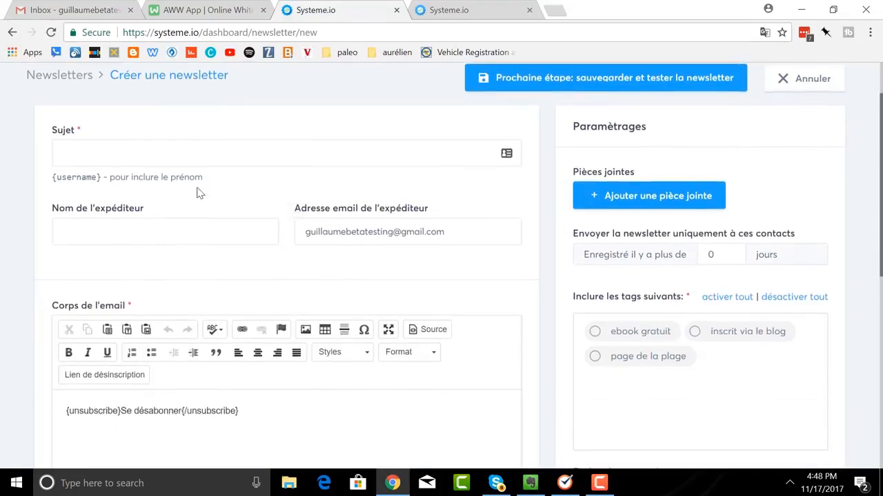
scroll(214, 163, "down", 4)
scroll(215, 165, "up", 2)
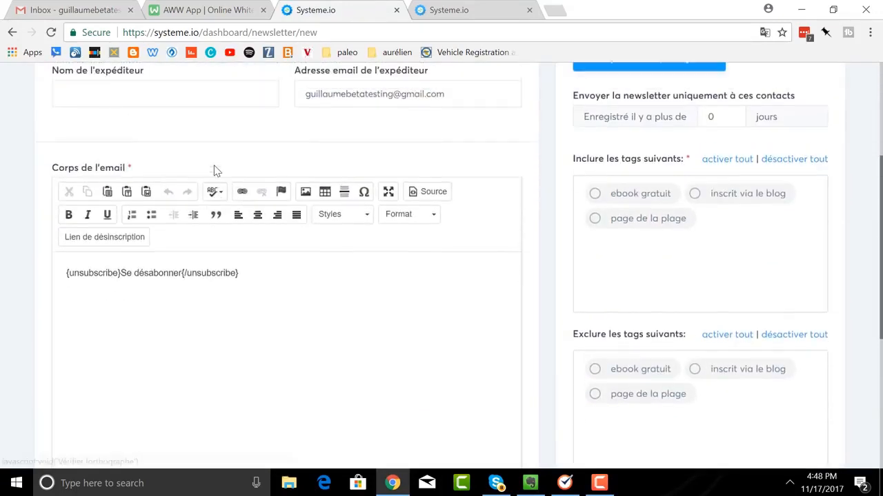
scroll(214, 170, "up", 3)
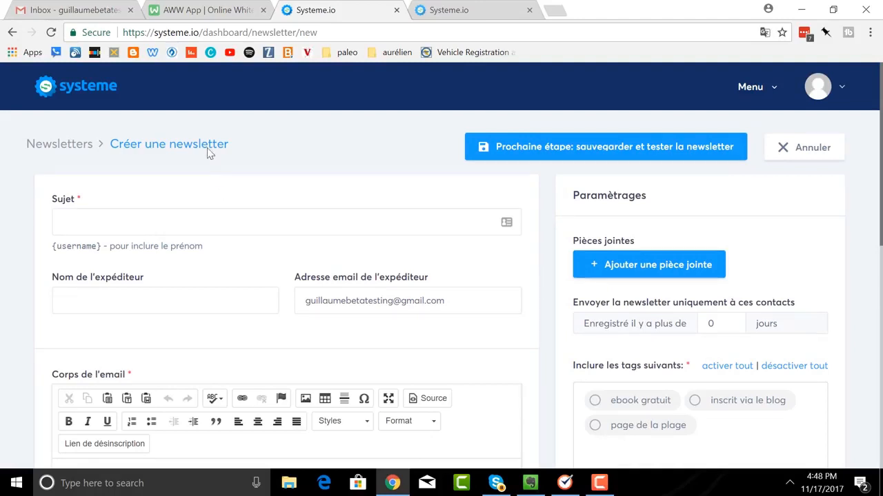
Return to the AWW whiteboard and draw arrows from the Liste emails box to newsletter and from newsletter downwards.
left_click(181, 15)
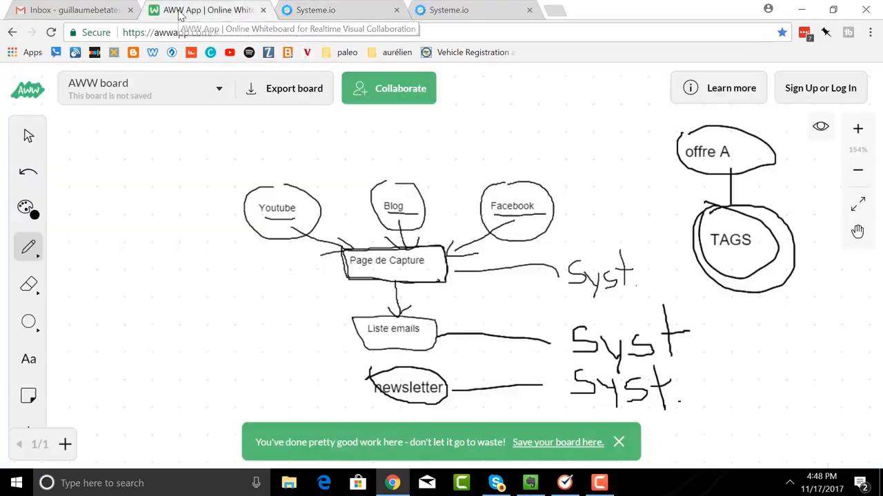
scroll(266, 301, "down", 1)
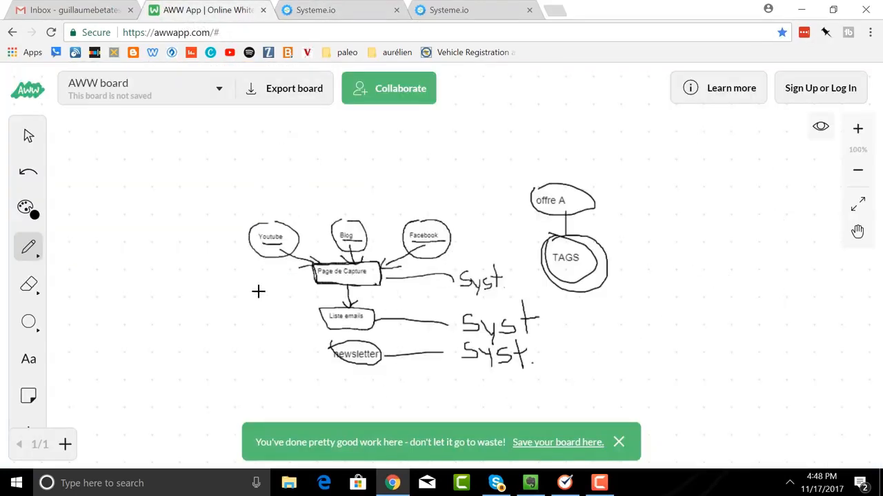
scroll(375, 294, "up", 3)
scroll(415, 314, "down", 2)
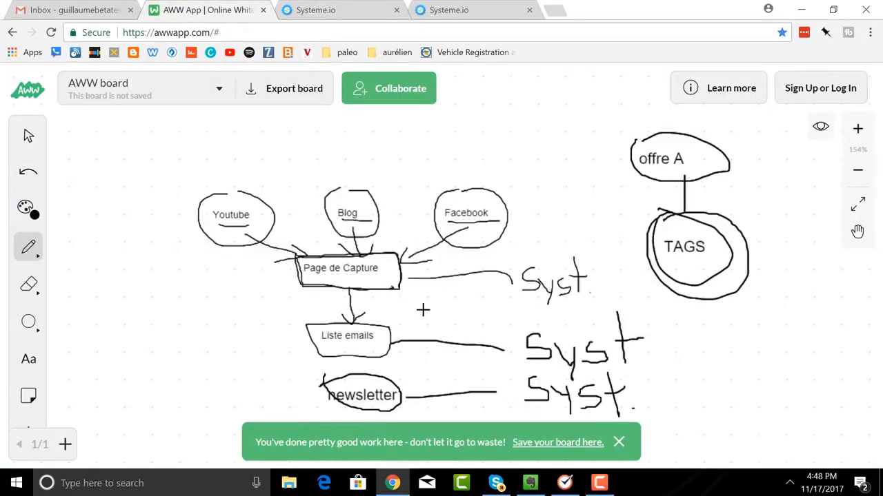
left_click_drag(493, 308, 490, 225)
left_click(857, 231)
left_click_drag(658, 371, 702, 230)
left_click_drag(449, 311, 567, 414)
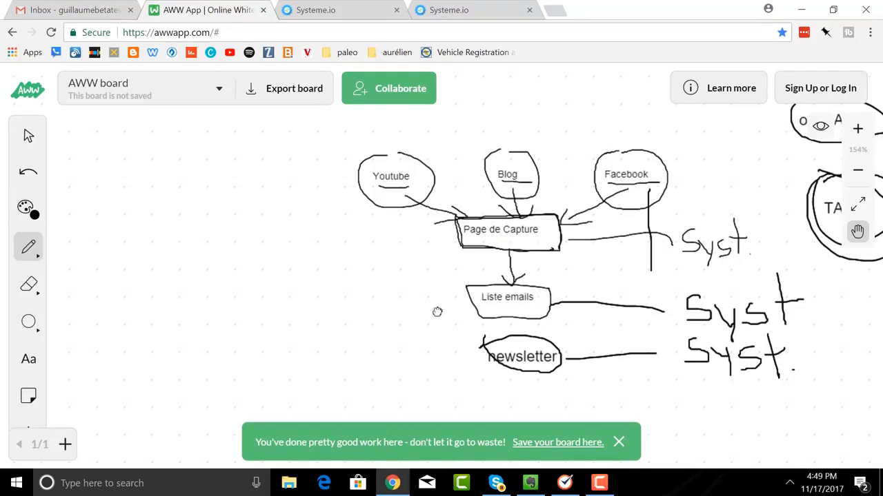
left_click_drag(437, 311, 324, 246)
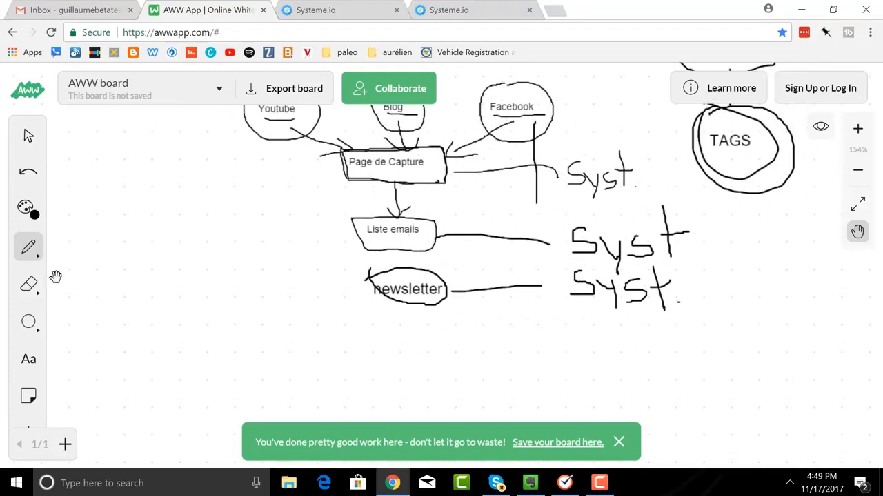
left_click(27, 249)
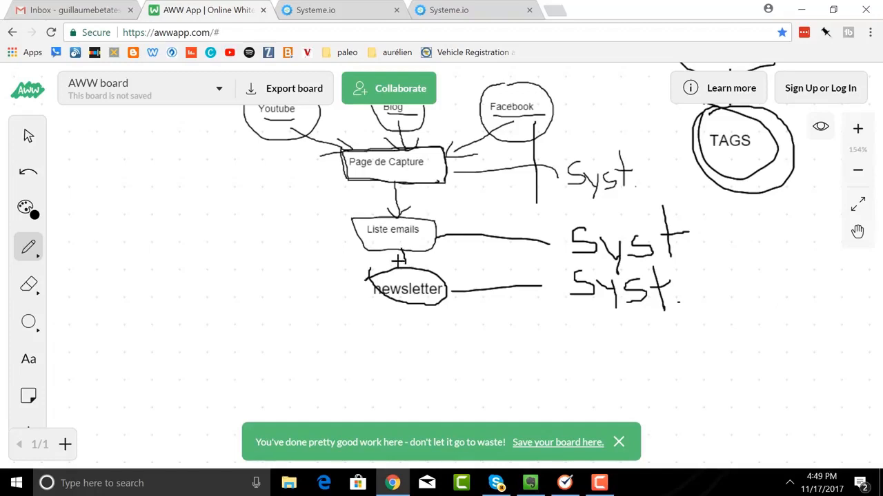
left_click_drag(398, 261, 414, 257)
mouse_move(414, 307)
left_mouse_down()
mouse_move(419, 349)
mouse_move(442, 344)
left_mouse_up()
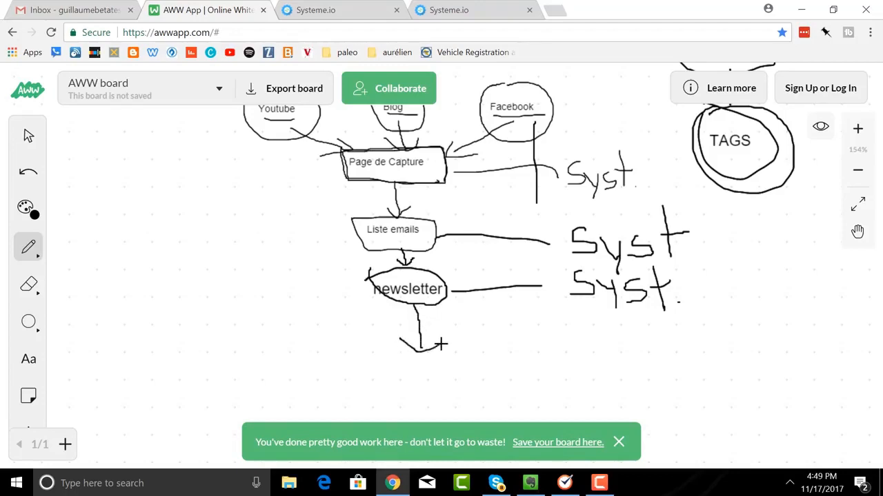
Add the text "produits" below the arrow that leads down from newsletter.
left_click(28, 359)
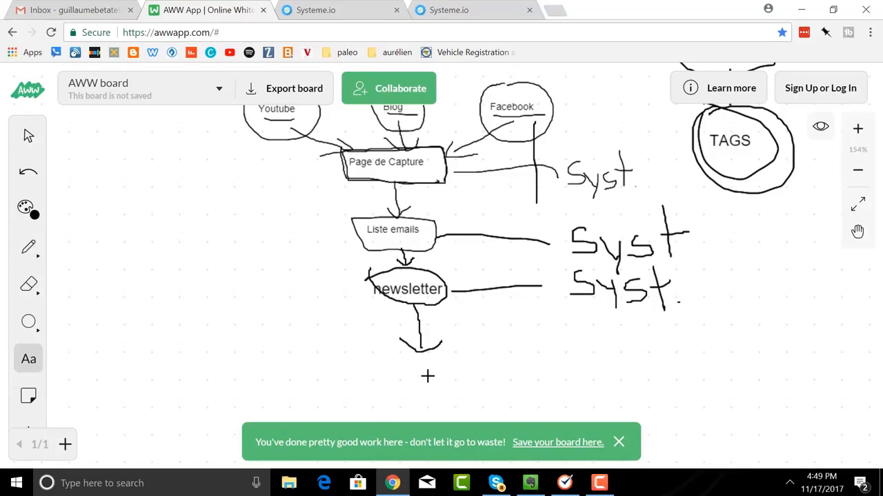
left_click(405, 379)
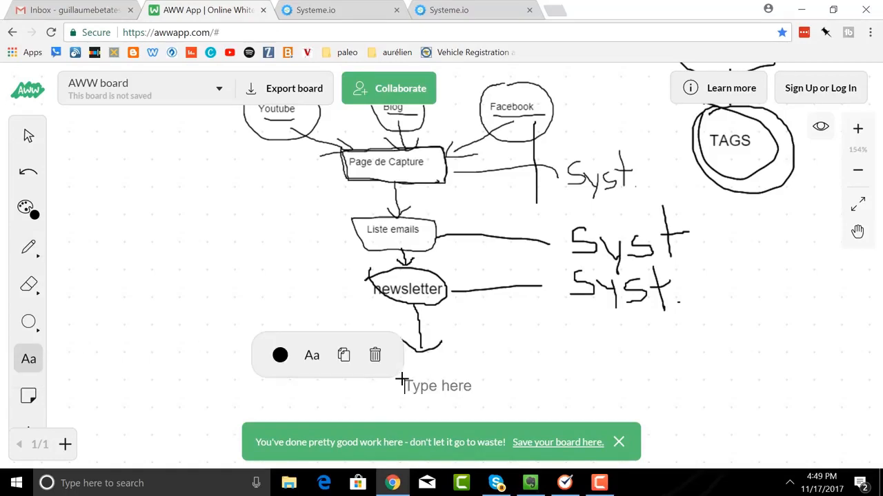
type("produits")
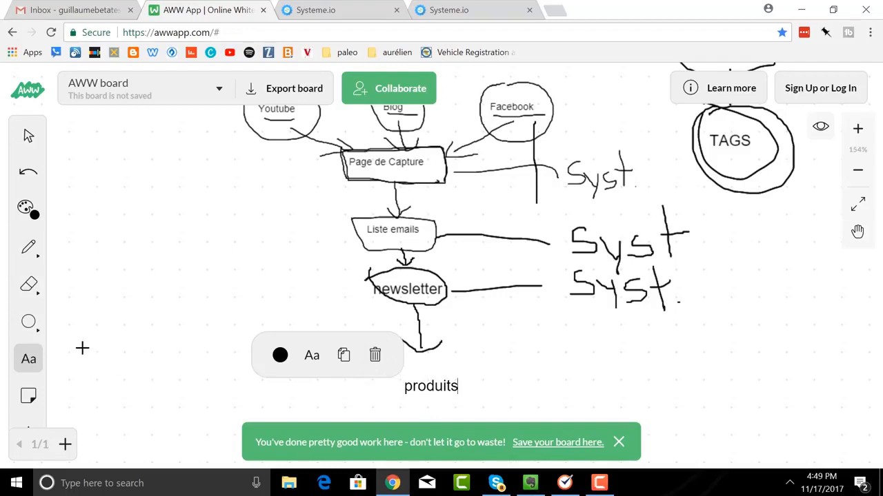
Circle the produits label and draw a line from it to a handwritten "Syst".
left_click(28, 247)
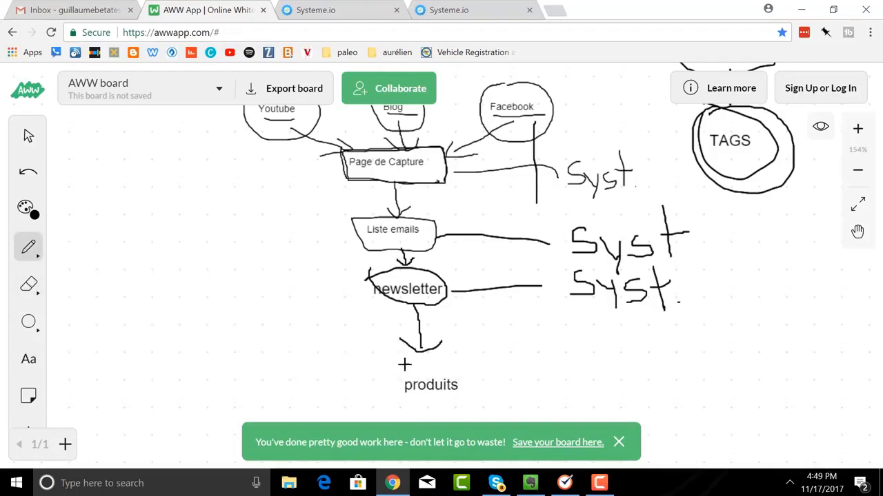
mouse_move(402, 361)
left_mouse_down()
mouse_move(396, 404)
mouse_move(467, 386)
mouse_move(402, 362)
left_mouse_up()
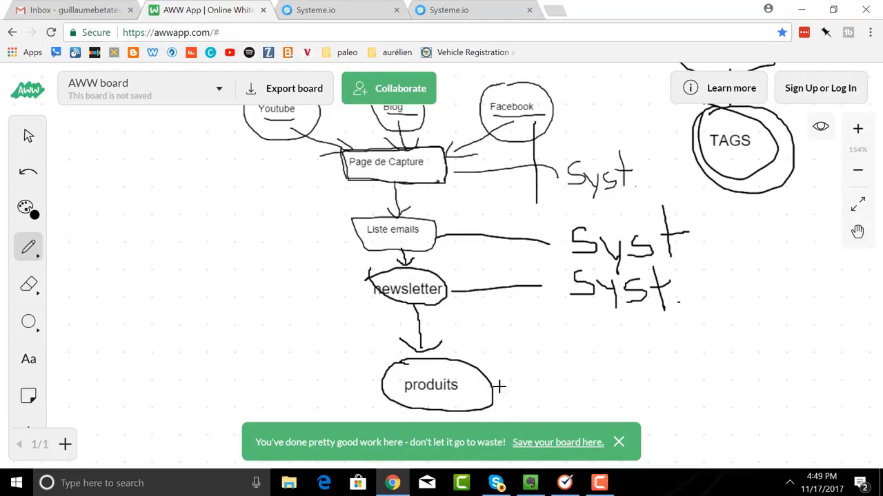
mouse_move(496, 387)
left_mouse_down()
mouse_move(583, 376)
mouse_move(617, 387)
mouse_move(669, 376)
mouse_move(683, 385)
mouse_move(679, 378)
mouse_move(684, 398)
left_mouse_up()
mouse_move(693, 331)
left_mouse_down()
mouse_move(714, 396)
mouse_move(725, 363)
left_mouse_up()
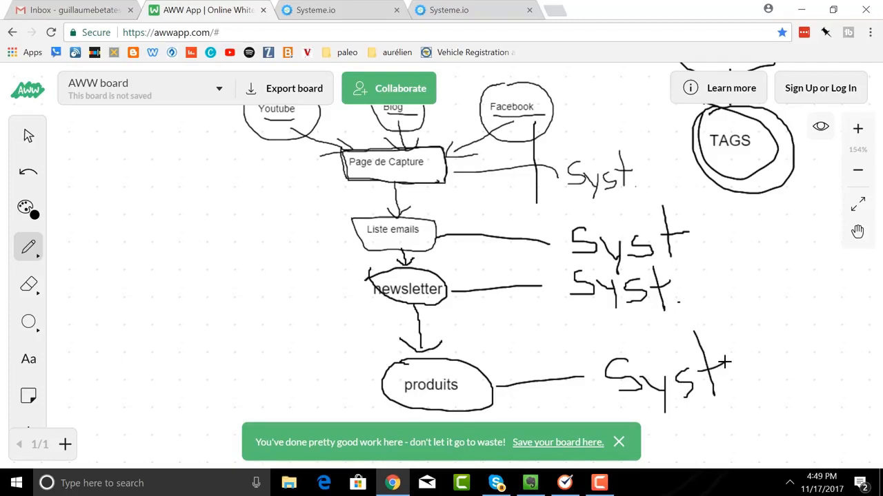
Switch to Systeme.io, look over the Ventes options and open a new course form from the Mes formations list.
left_click(306, 9)
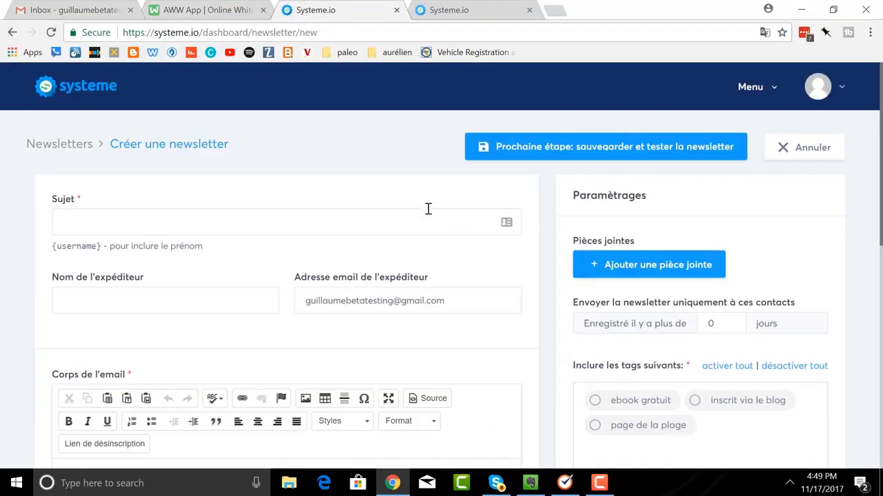
left_click(750, 93)
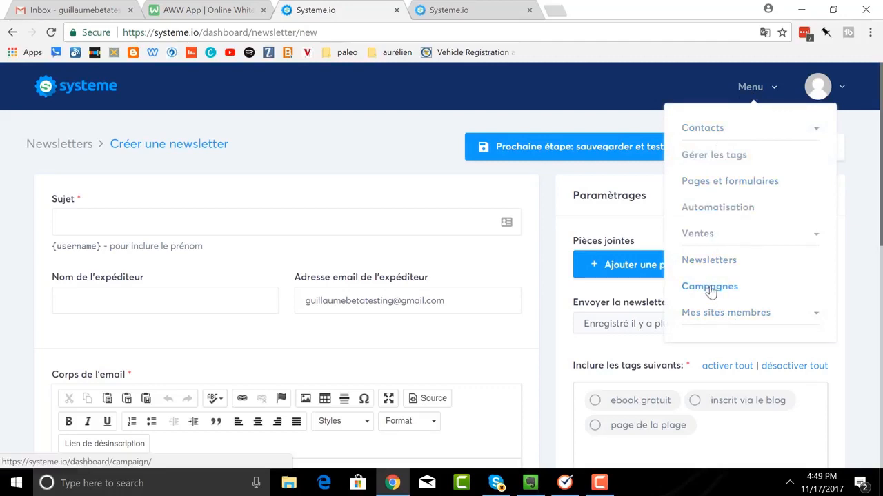
left_click(703, 238)
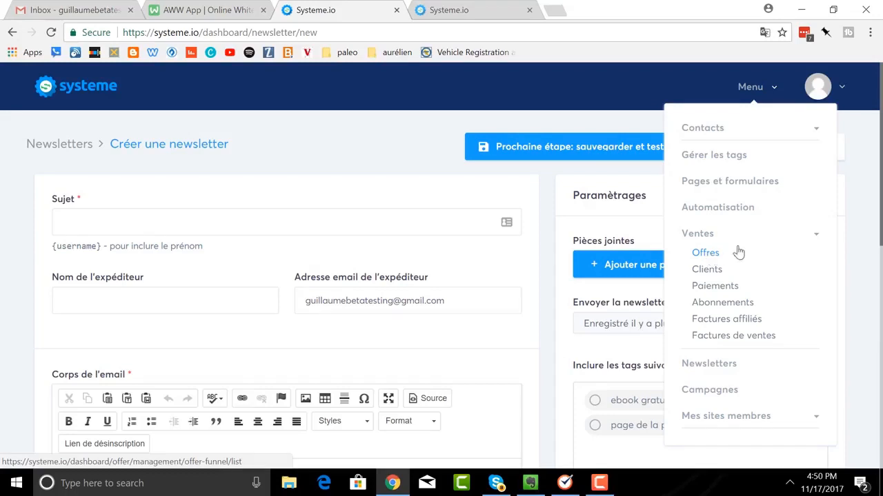
left_click(766, 414)
scroll(769, 411, "down", 1)
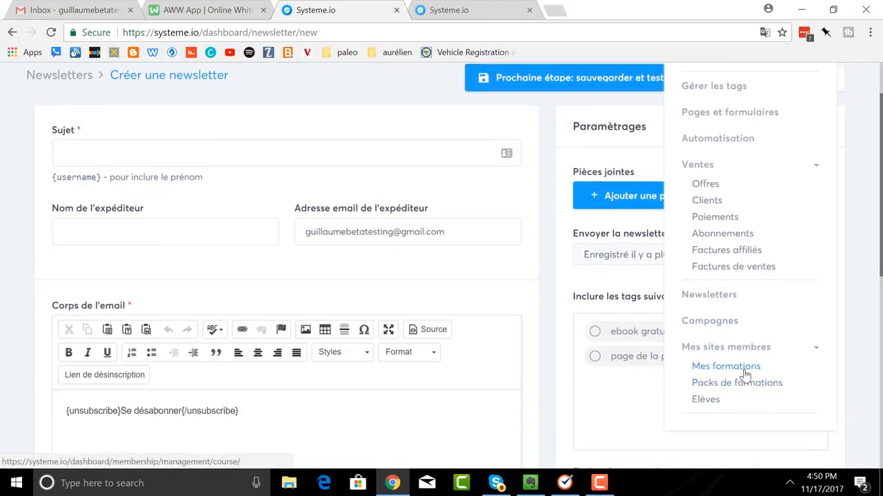
left_click(744, 373)
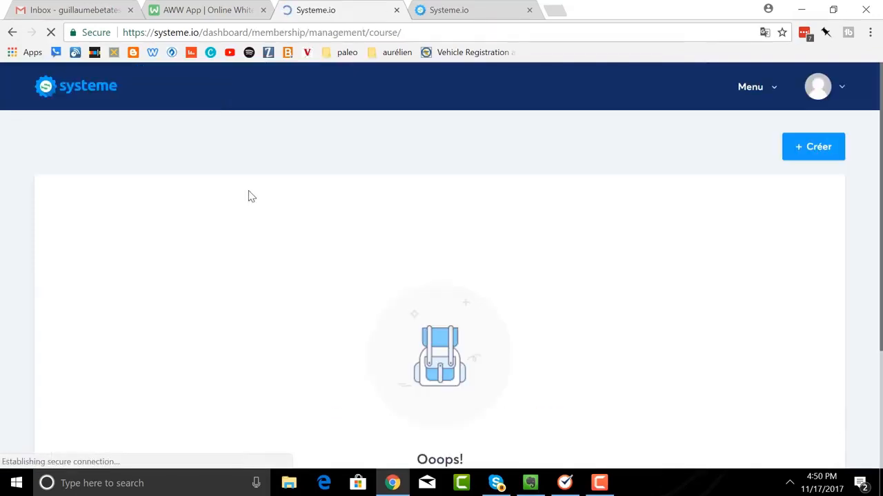
left_click(802, 157)
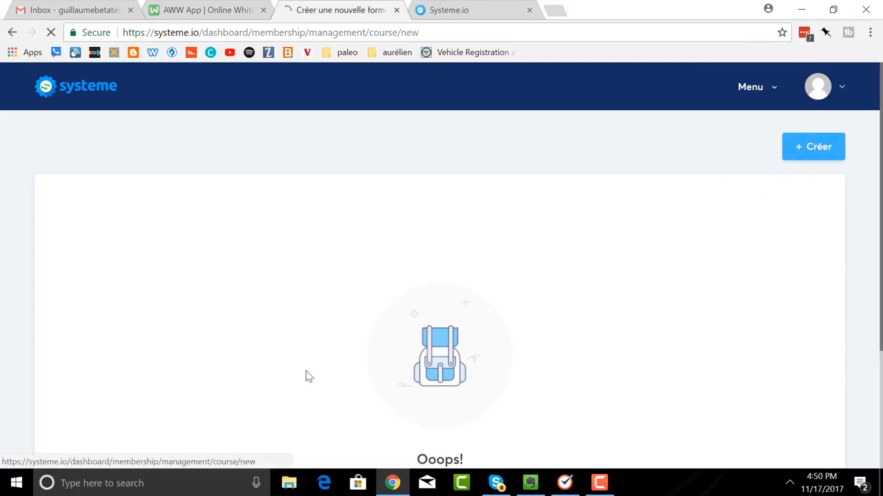
Name the new course "La formation test".
left_click(225, 232)
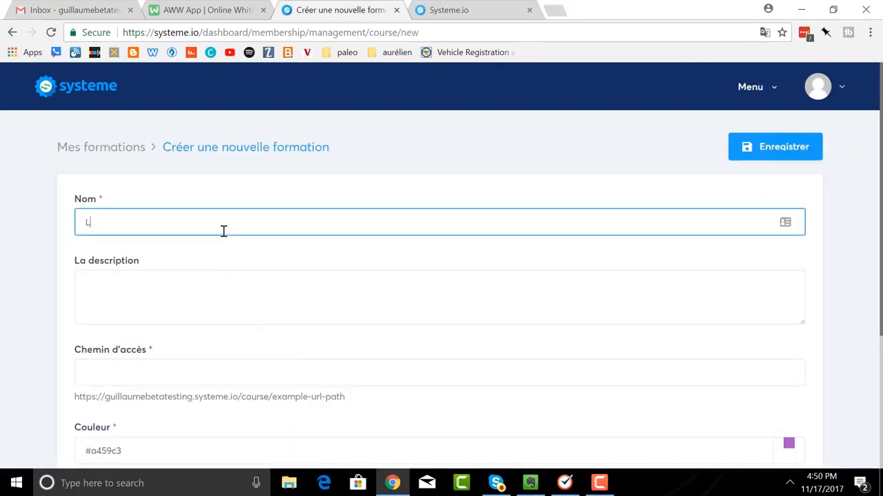
type("La s")
key("BackSpace")
type("formation perte de poids")
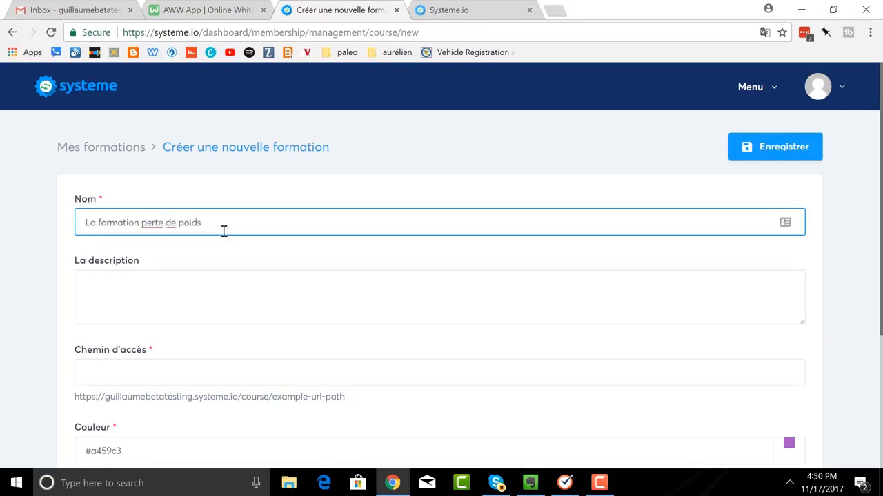
key("BackSpace")
key("BackSpace")
key("BackSpace")
key("BackSpace")
key("BackSpace")
key("BackSpace")
key("BackSpace")
key("BackSpace")
key("BackSpace")
key("BackSpace")
key("BackSpace")
key("BackSpace")
key("BackSpace")
key("BackSpace")
key("BackSpace")
key("BackSpace")
key("BackSpace")
key("BackSpace")
key("BackSpace")
key("BackSpace")
Enter "le test" as the course description and look over the remaining path, colour and image fields.
scroll(682, 168, "down", 2)
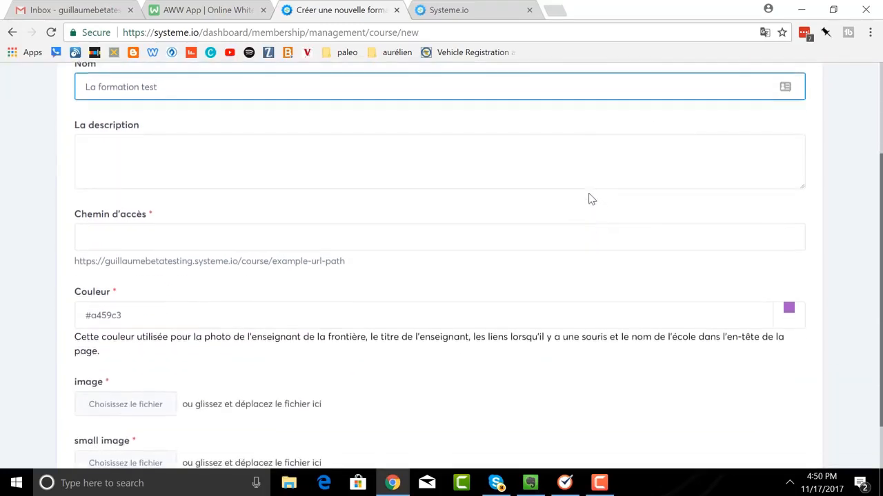
scroll(117, 152, "up", 1)
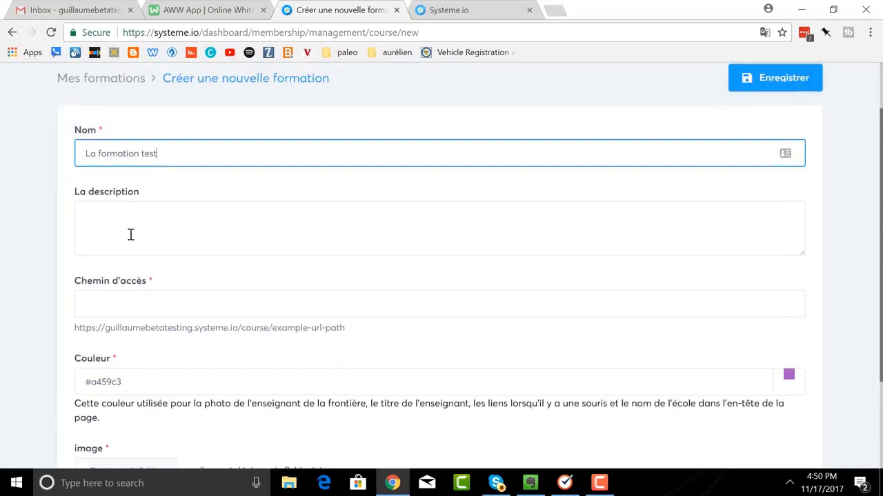
left_click(126, 229)
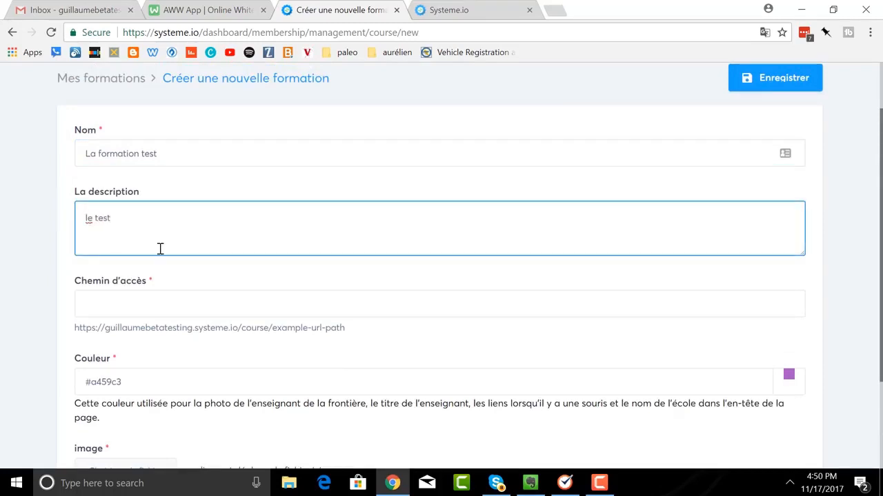
scroll(354, 291, "up", 1)
scroll(369, 284, "down", 2)
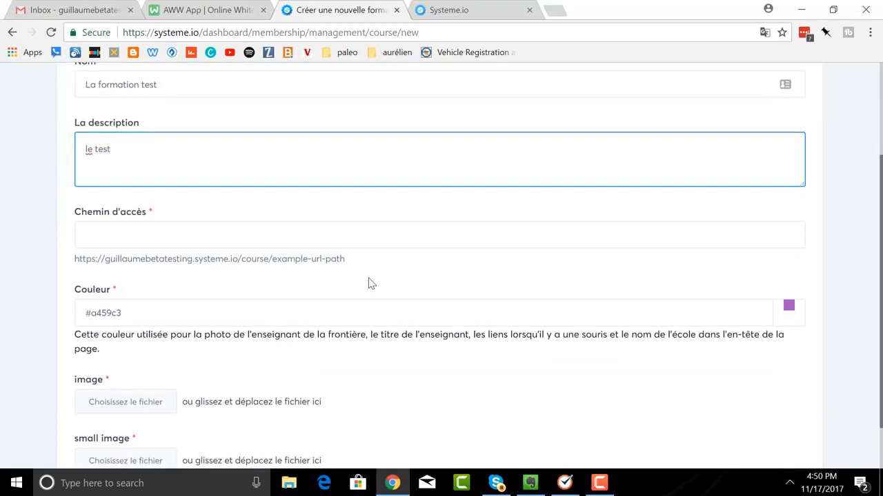
scroll(414, 270, "up", 2)
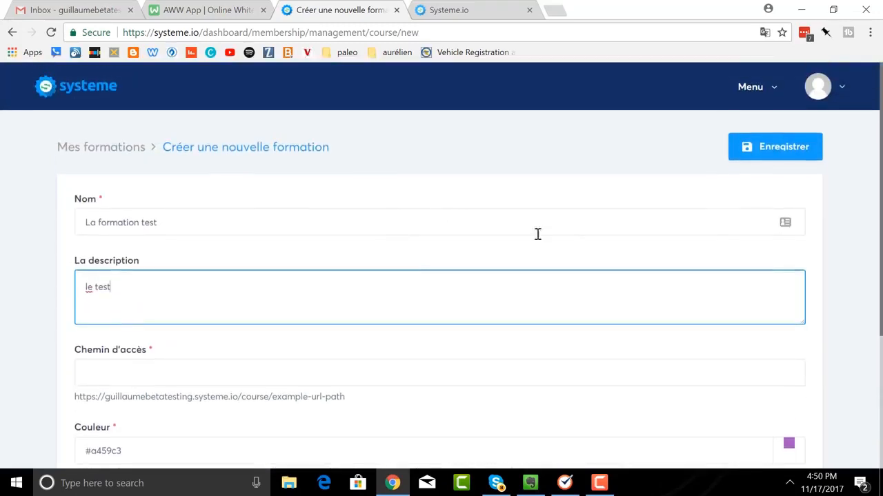
scroll(398, 143, "down", 3)
scroll(400, 142, "up", 3)
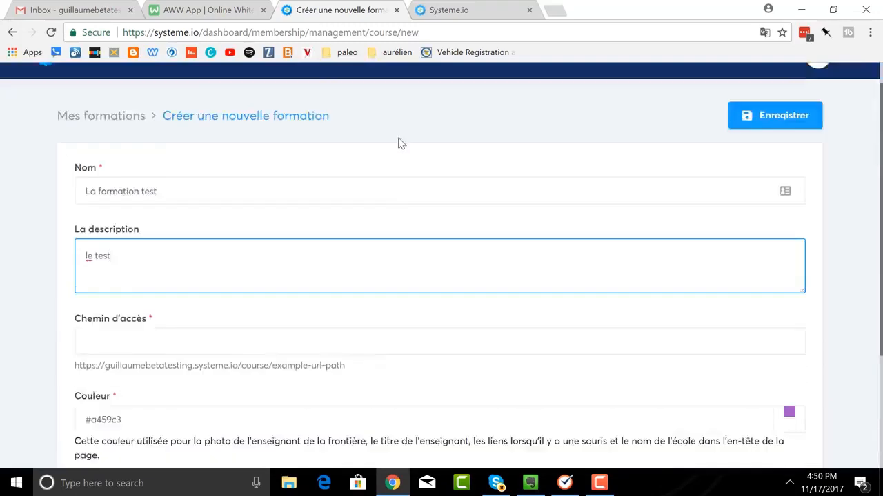
Show the Mes sites membres options and return to the AWW whiteboard to review the diagram from traffic sources to produits.
left_click(764, 96)
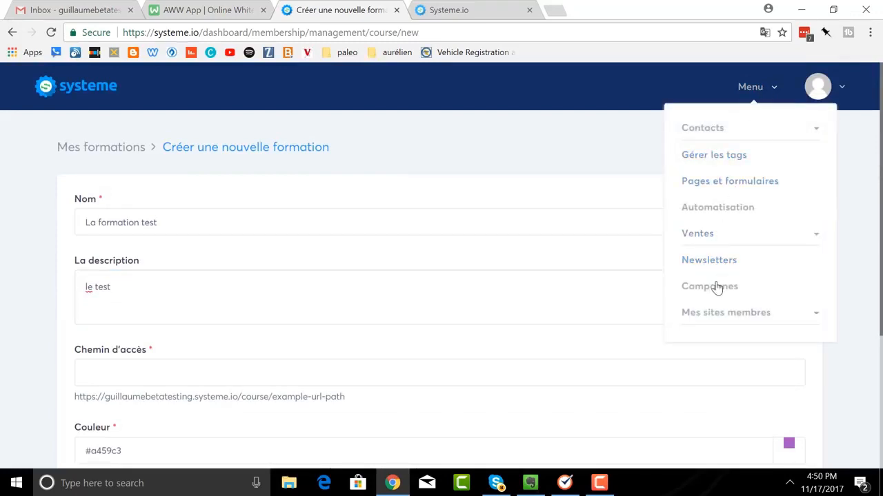
left_click(719, 314)
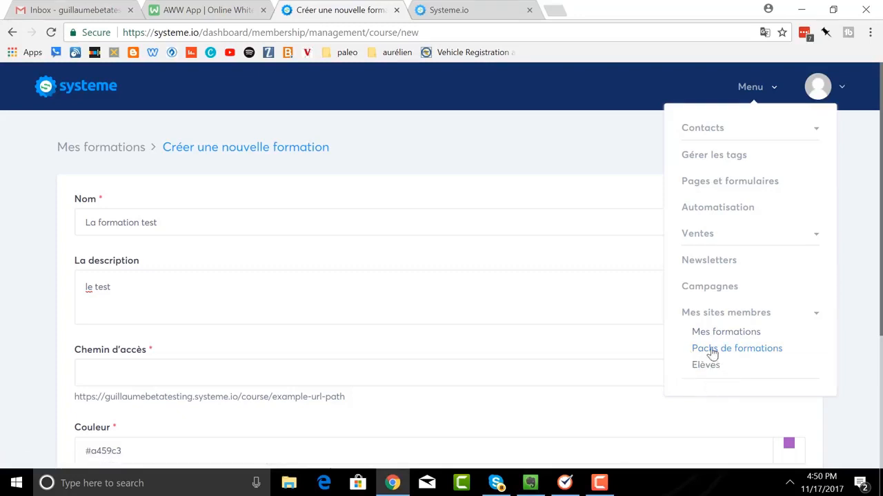
left_click(201, 15)
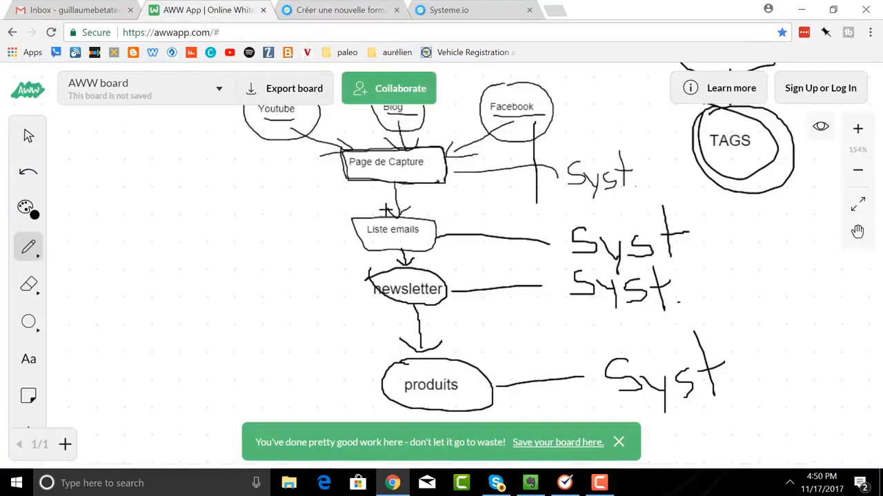
scroll(296, 228, "up", 1)
scroll(296, 228, "down", 3)
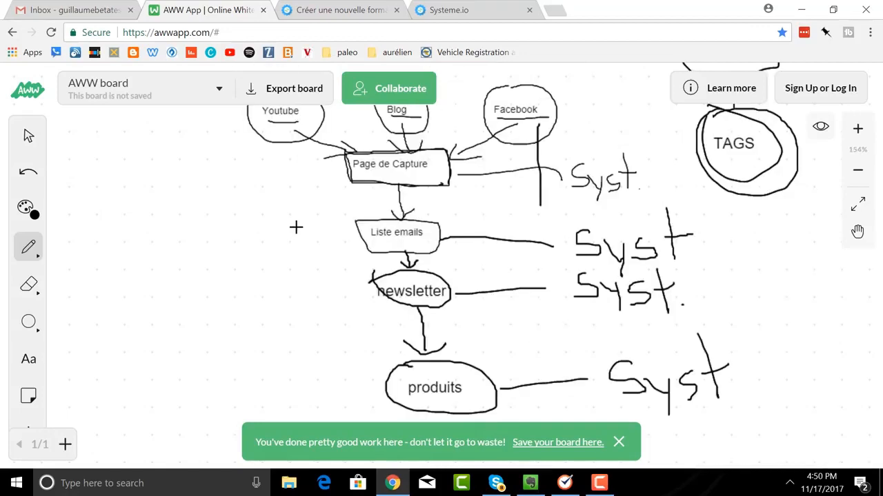
scroll(282, 208, "up", 2)
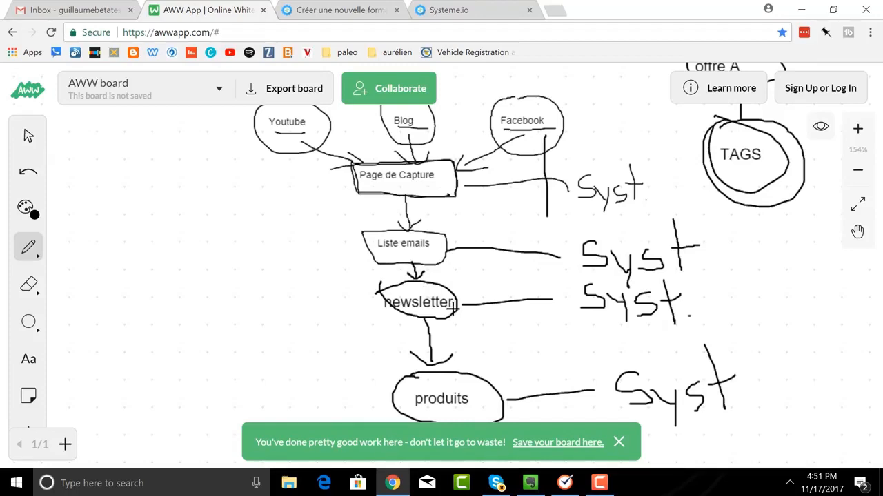
Switch to Systeme.io, open the Campagnes list and show the main navigation options.
left_click(341, 9)
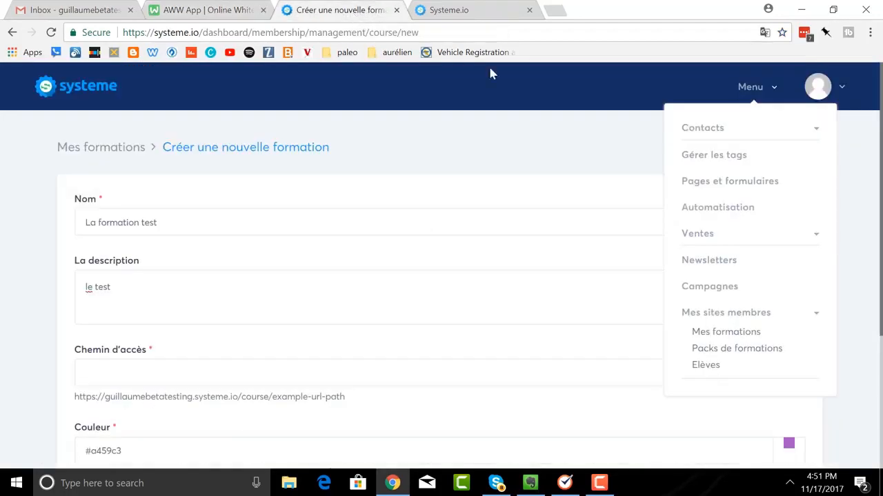
left_click(726, 293)
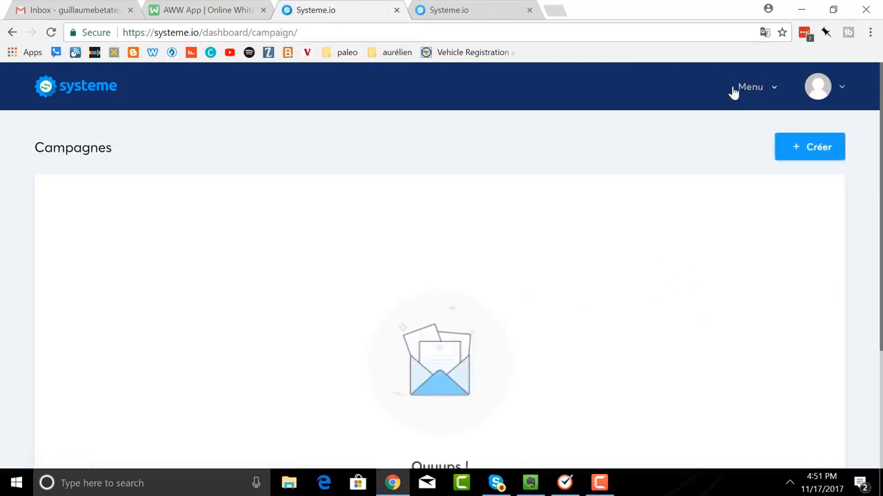
left_click(752, 92)
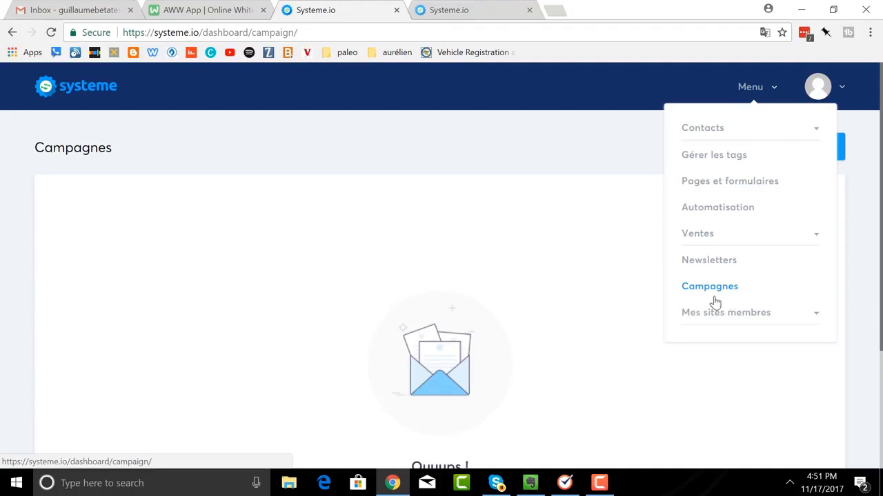
Review the diagram down to produits on the AWW whiteboard and open the Offres page under Ventes in Systeme.io.
left_click(222, 11)
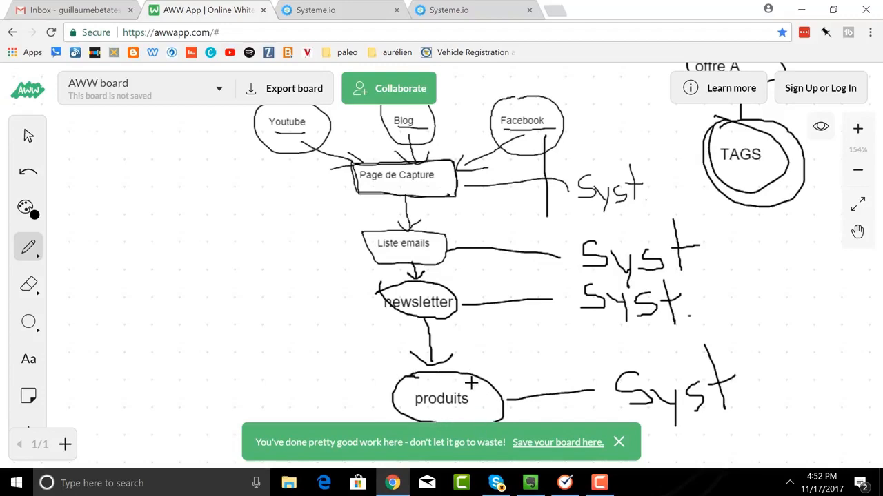
left_click(341, 13)
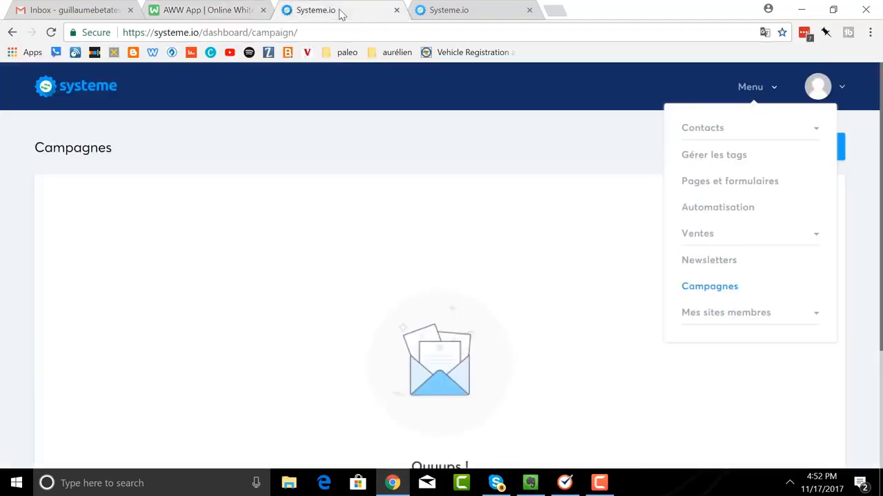
left_click(698, 240)
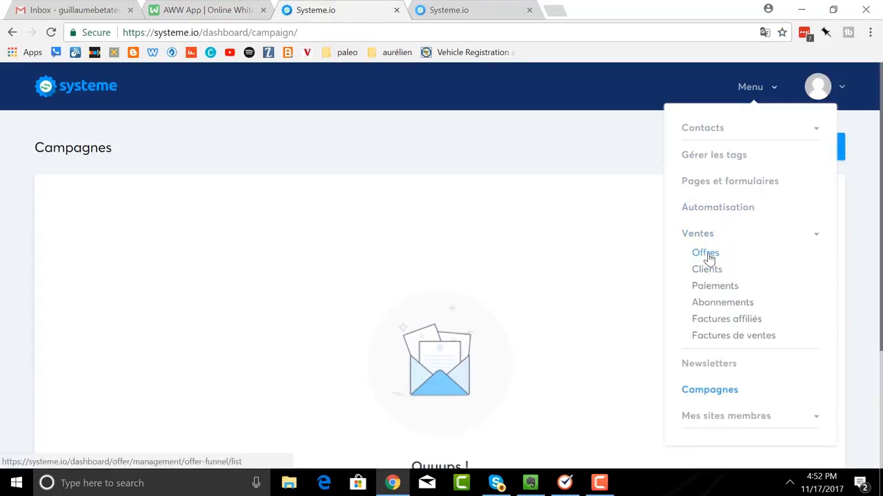
left_click(705, 254)
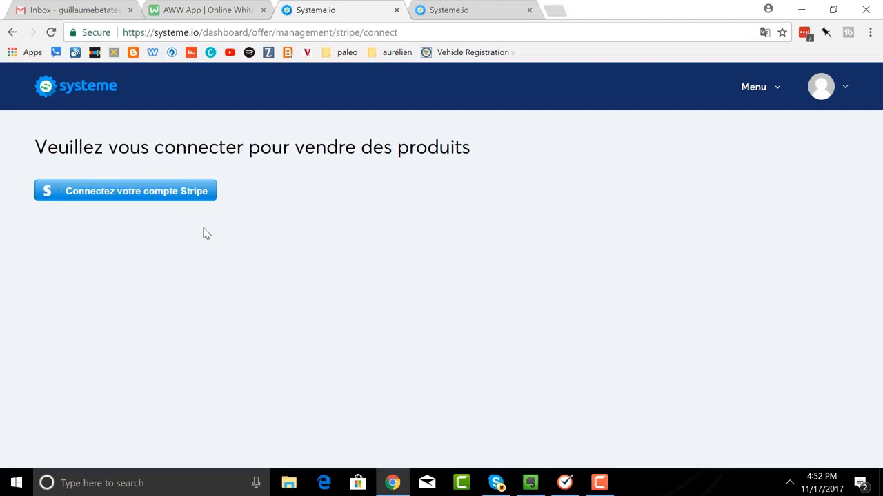
Return to the Campagnes list and show the options available under Ventes.
left_click(14, 33)
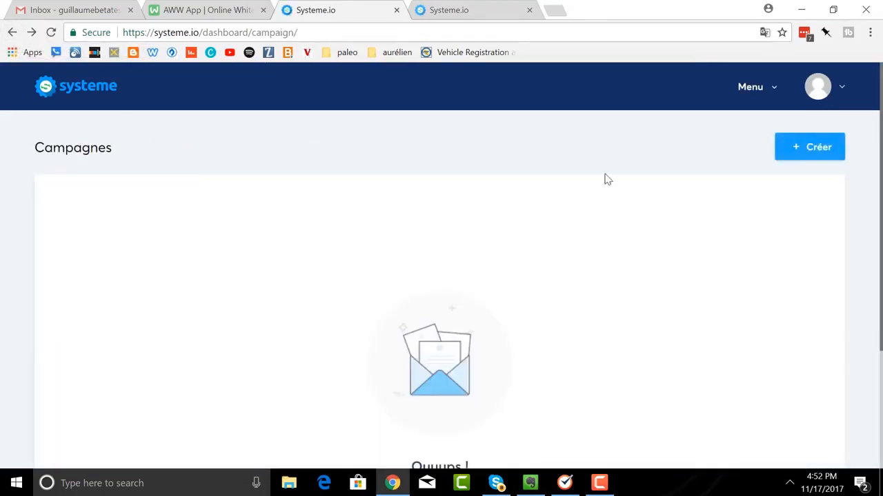
left_click(753, 93)
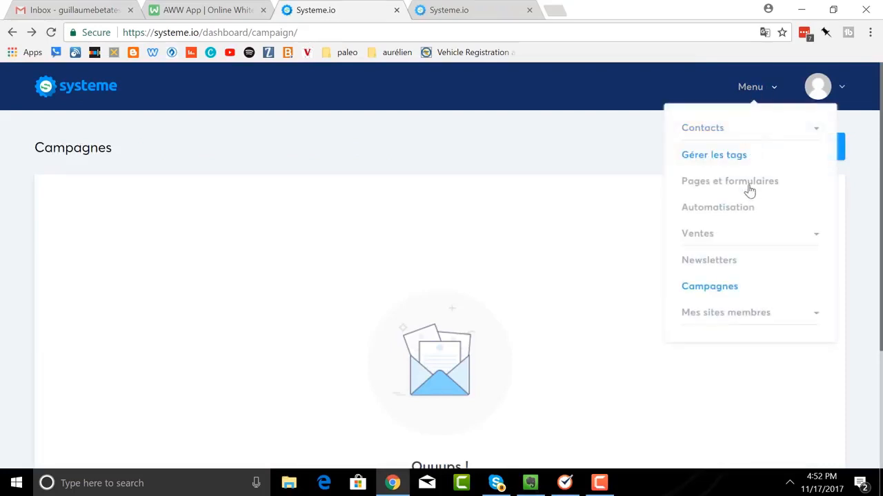
left_click(703, 238)
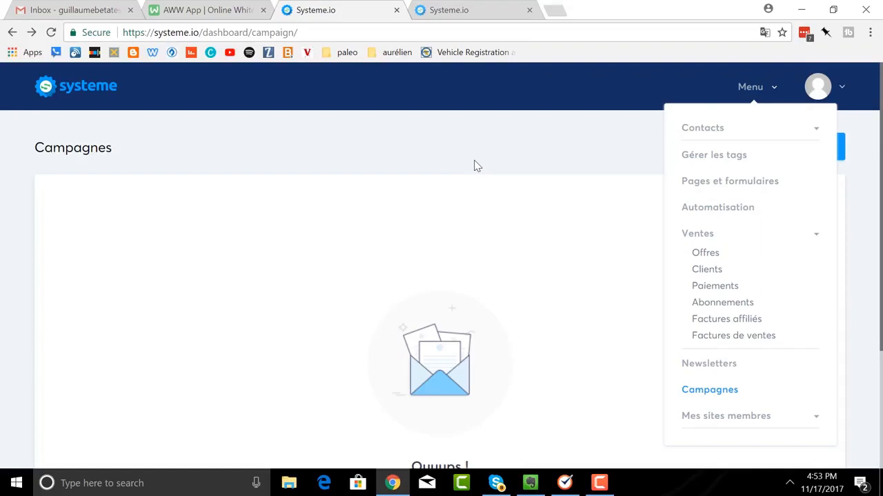
left_click(600, 483)
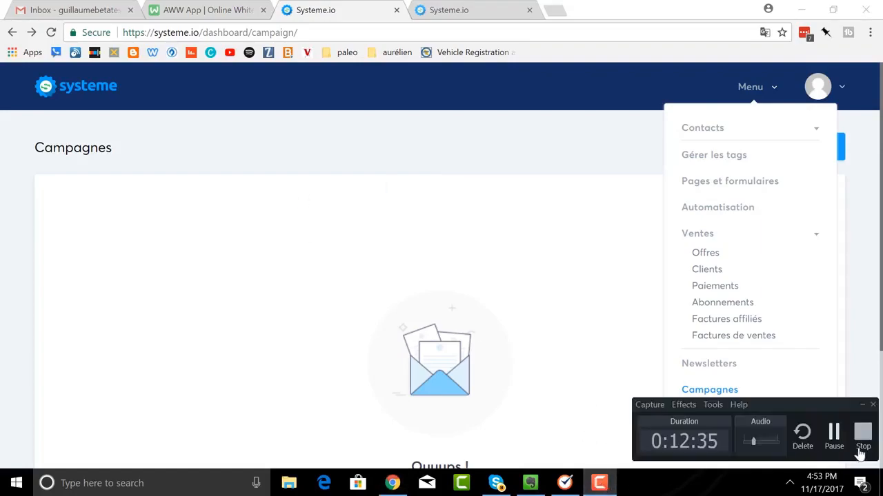